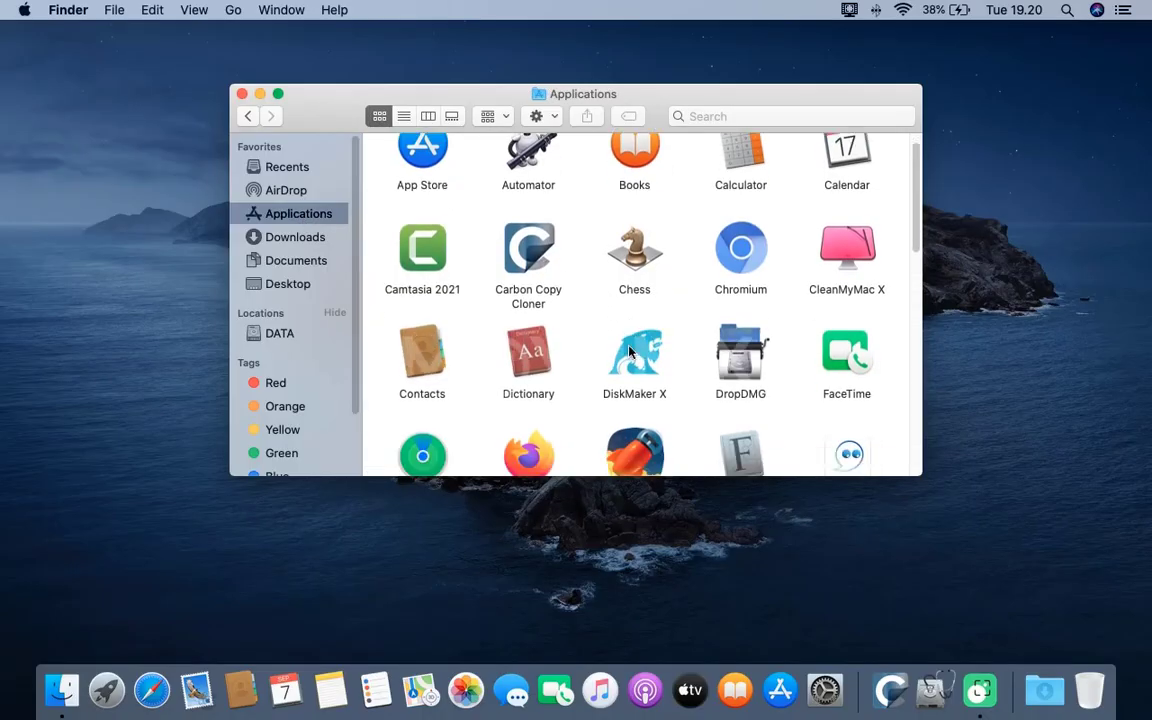
pyautogui.scroll(-3, 630, 350)
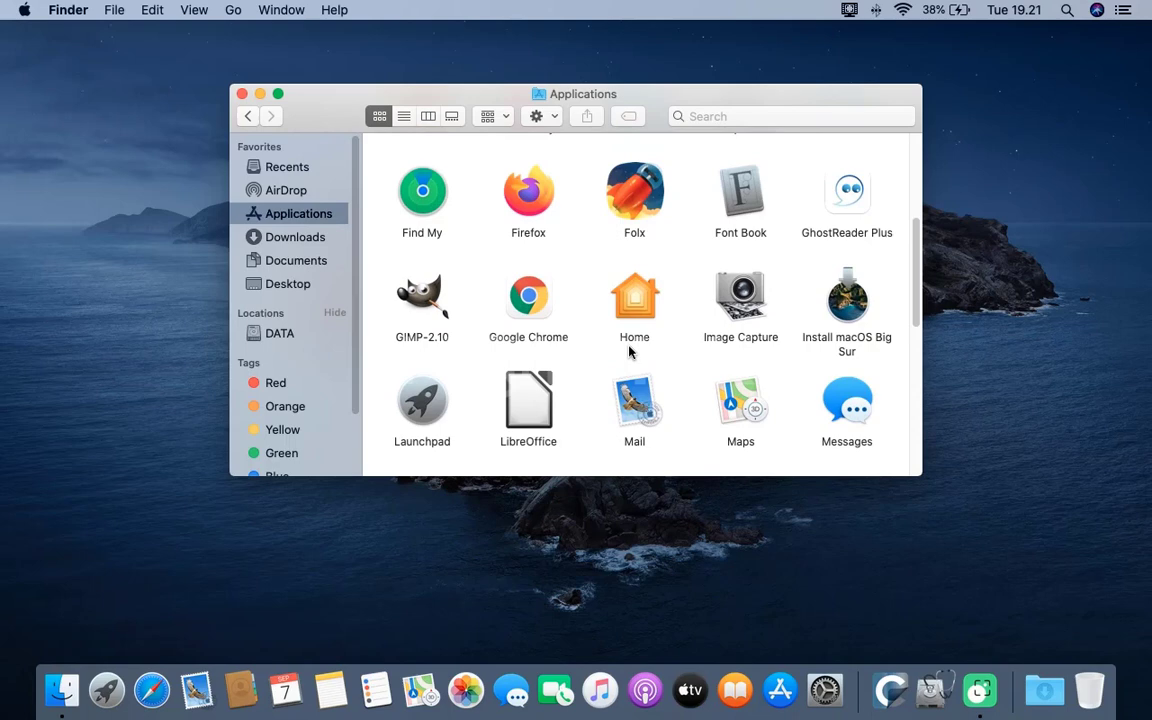
# Confirm Install macOS Big Sur is in Applications, then close the Applications window.
pyautogui.click(836, 335)
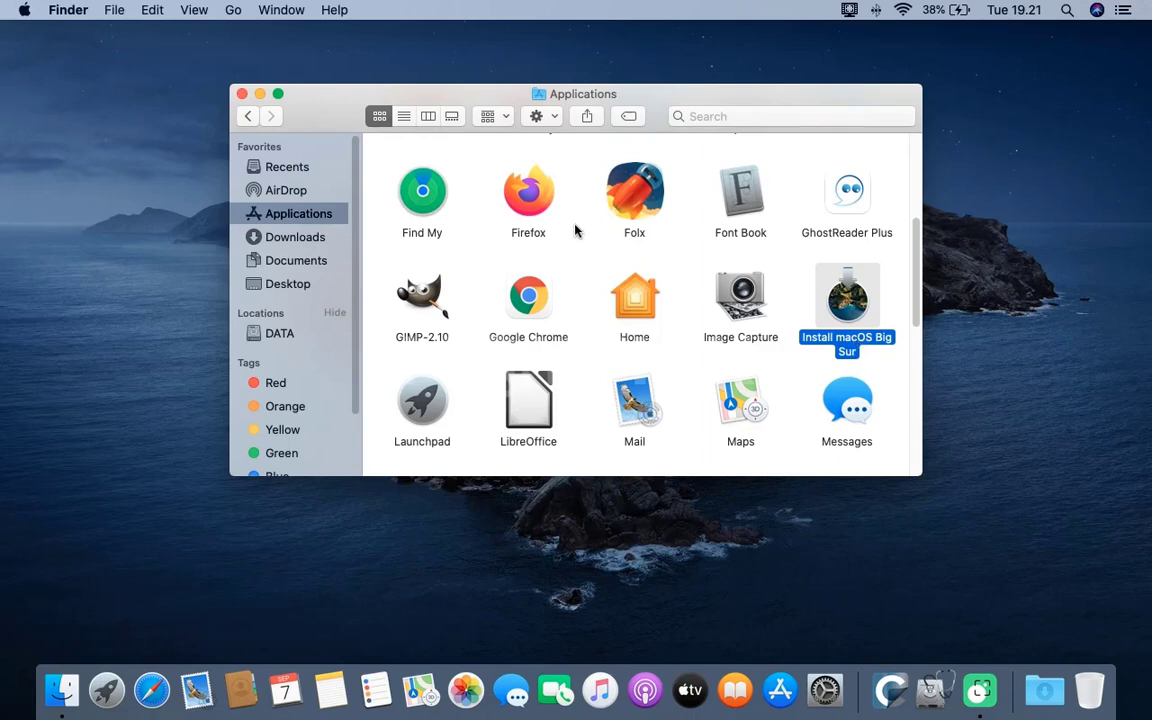
pyautogui.click(241, 93)
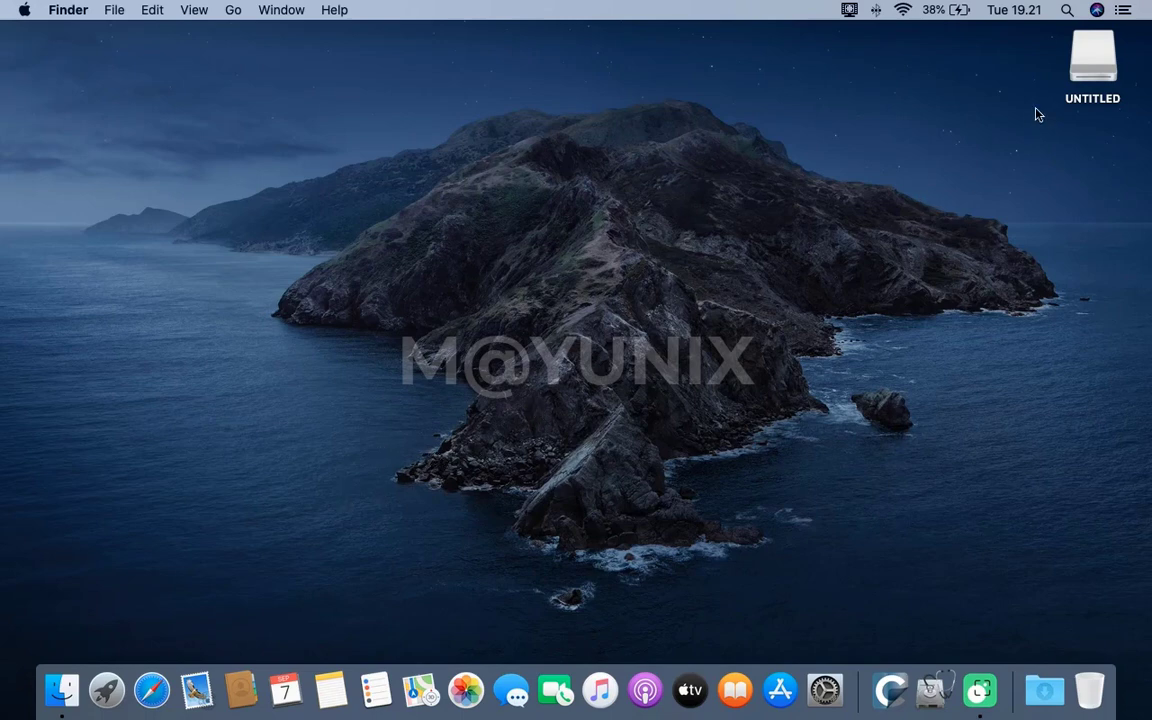
# Launch Disk Utility from Launchpad's Other folder.
pyautogui.click(1093, 65)
pyautogui.click(577, 298)
pyautogui.click(106, 690)
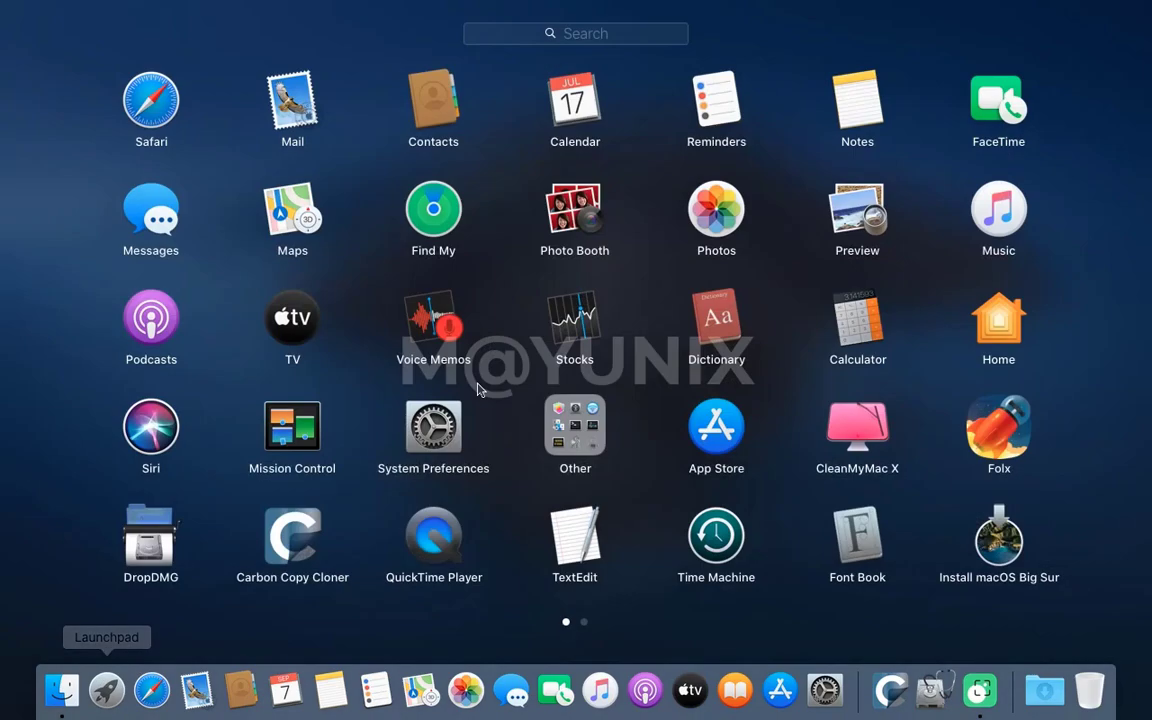
pyautogui.click(593, 452)
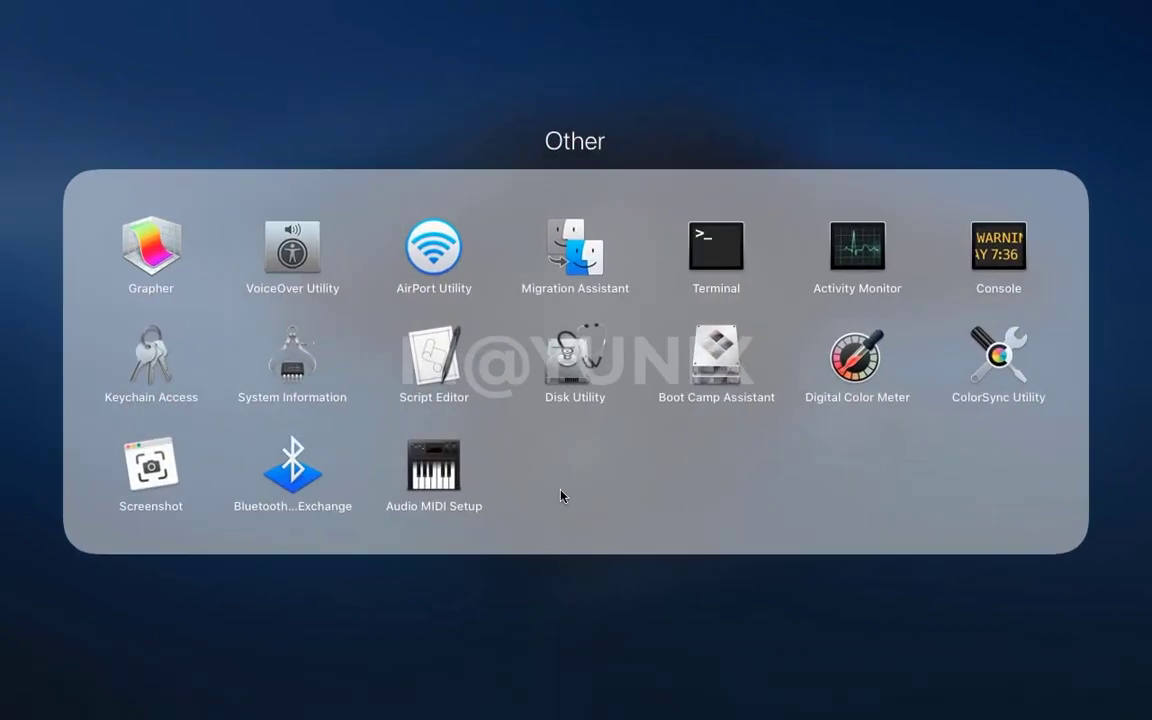
pyautogui.click(663, 392)
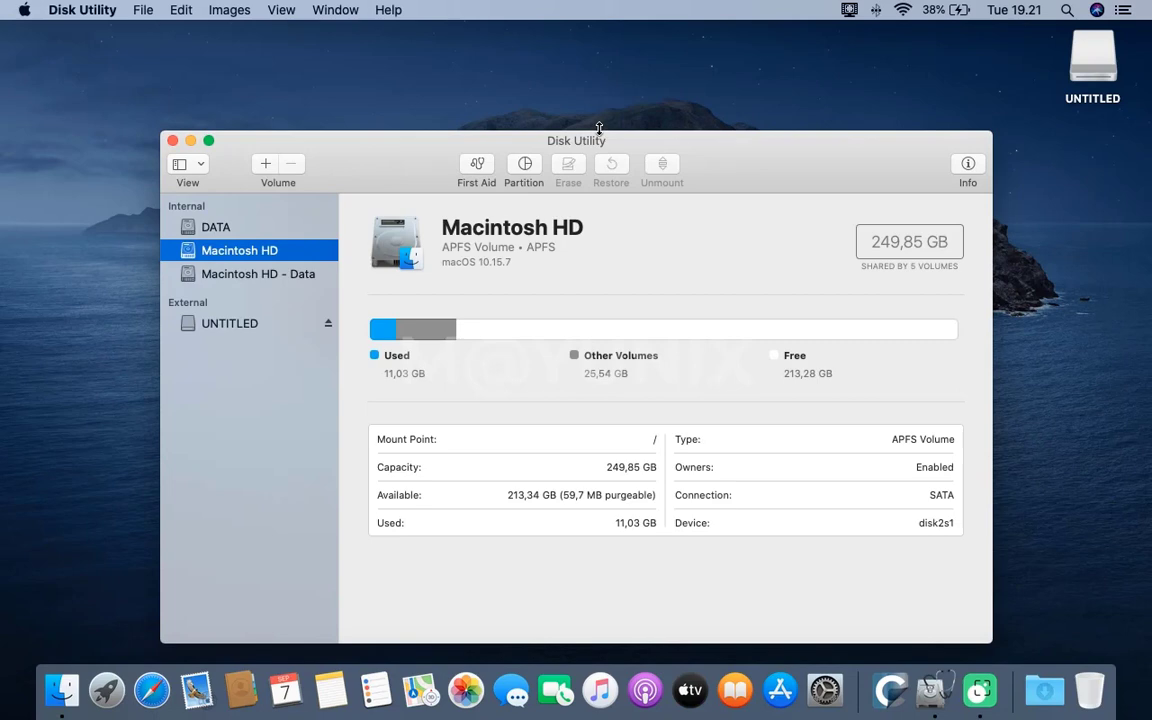
# Show all devices in Disk Utility and select the USB SanDisk 3.2Gen1 Media drive.
pyautogui.moveTo(587, 143); pyautogui.dragTo(583, 93)
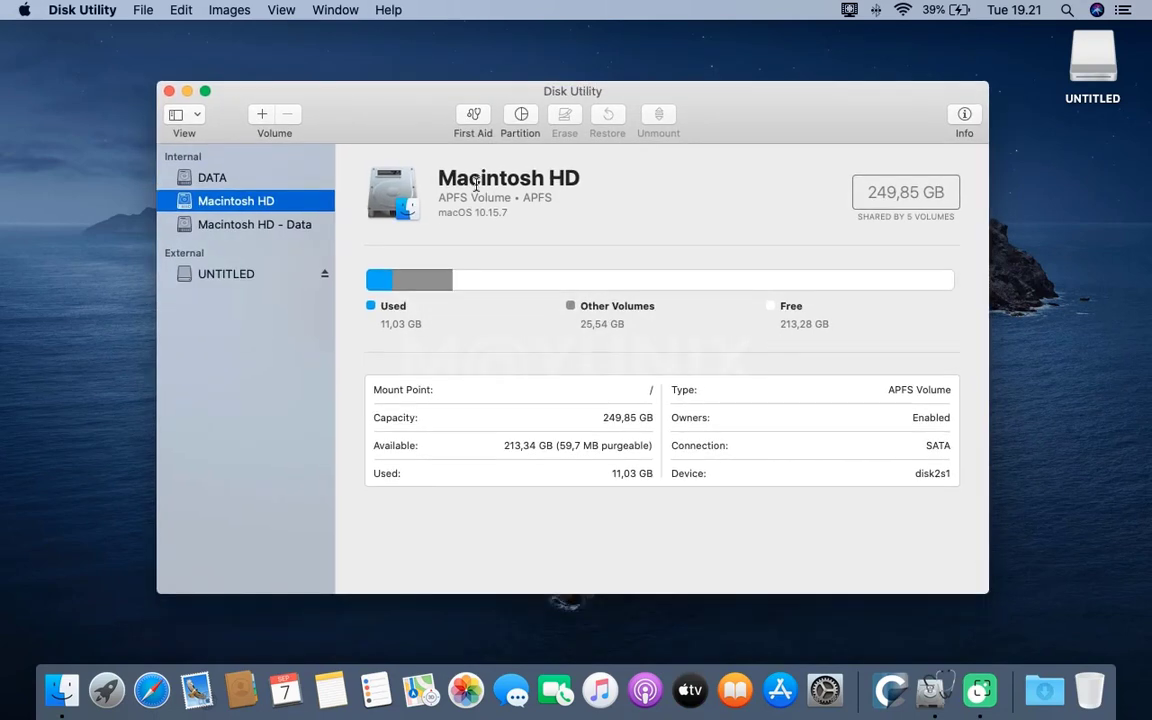
pyautogui.click(182, 114)
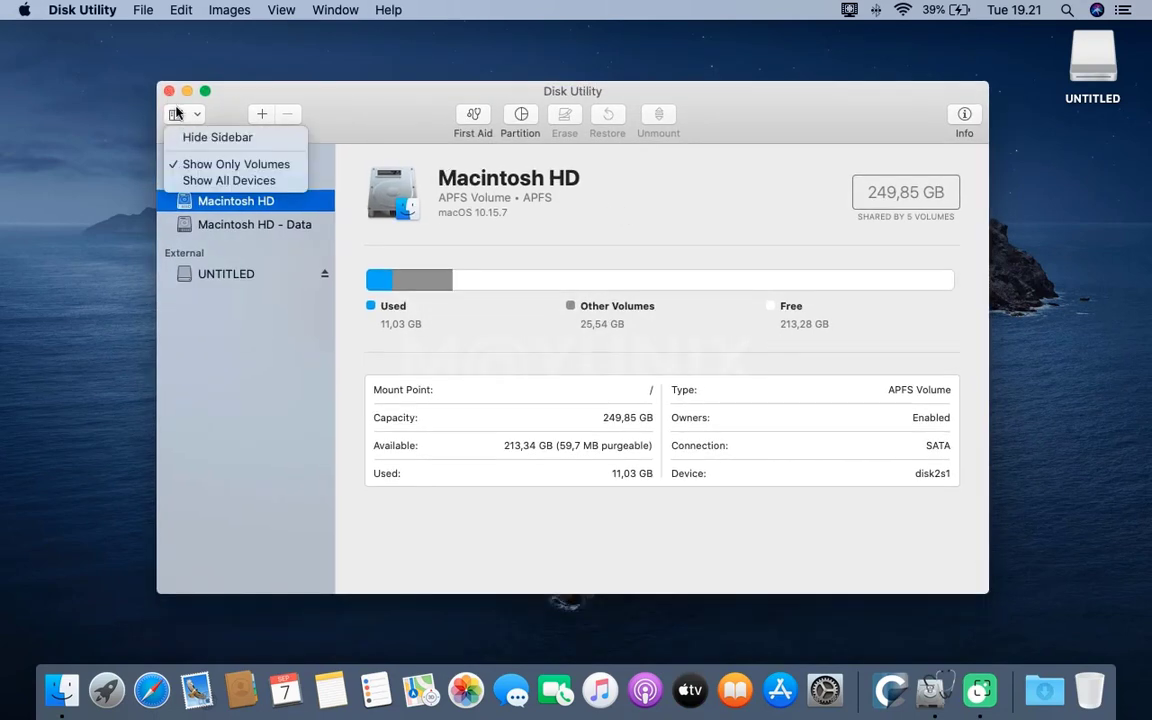
pyautogui.click(221, 180)
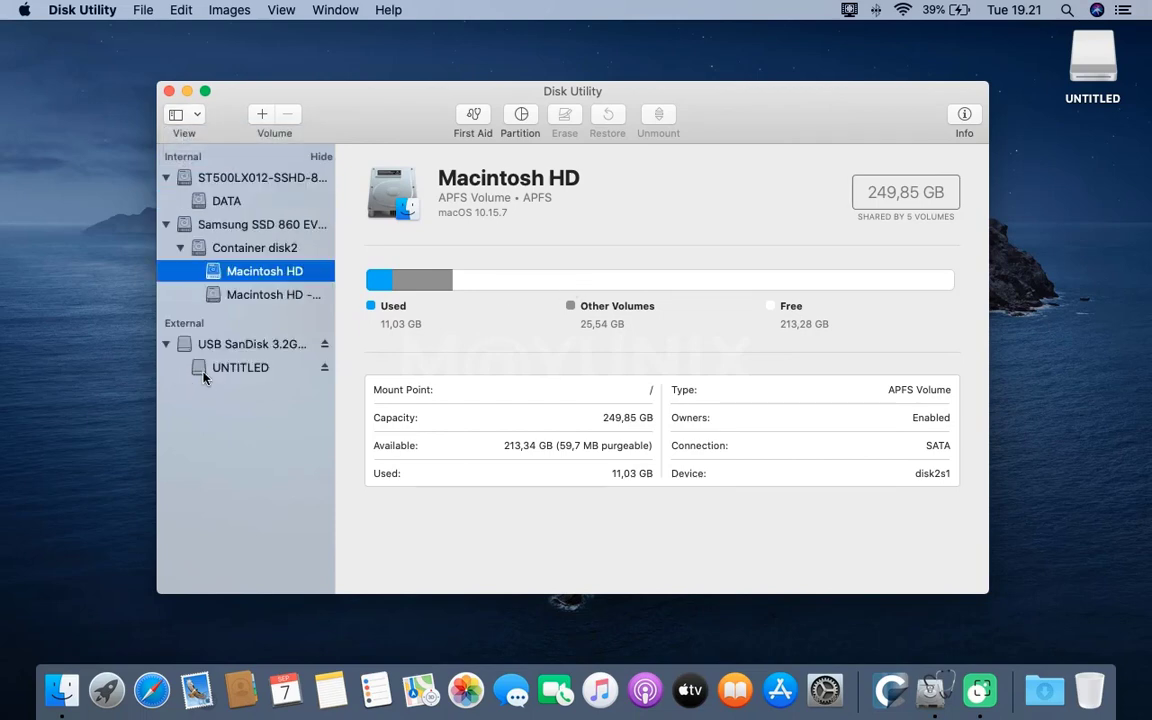
pyautogui.click(230, 345)
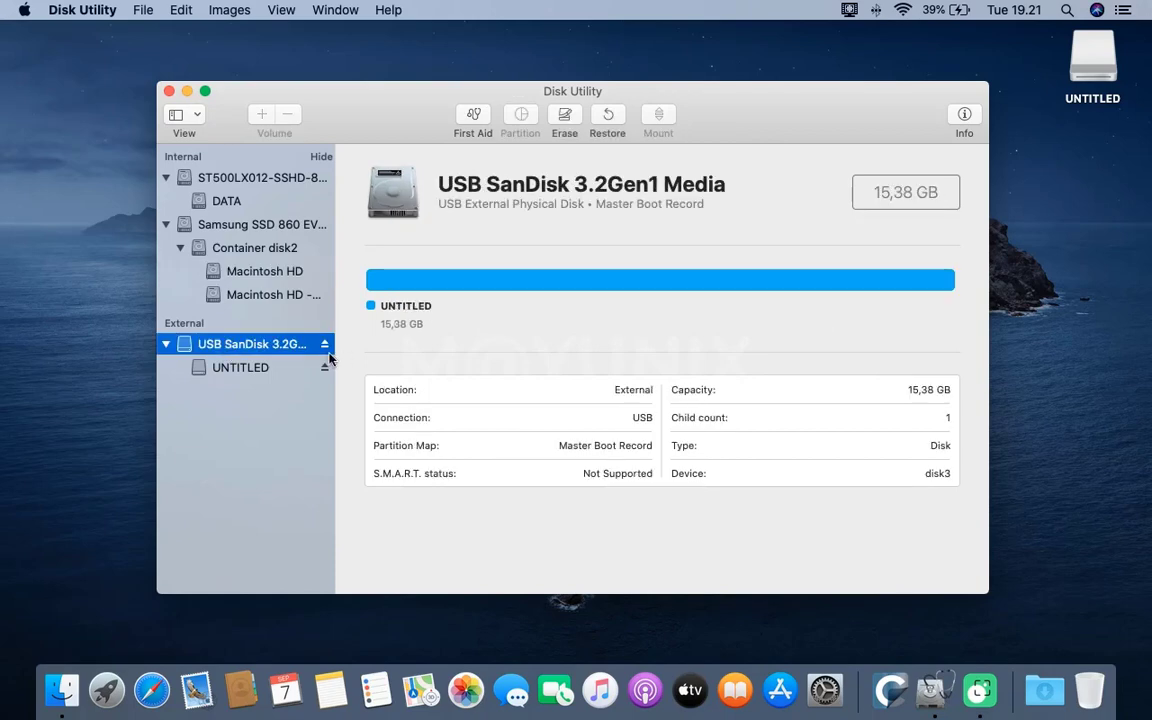
# Erase the SanDisk drive as 'usb', Mac OS Extended (Journaled), GUID Partition Map.
pyautogui.click(565, 116)
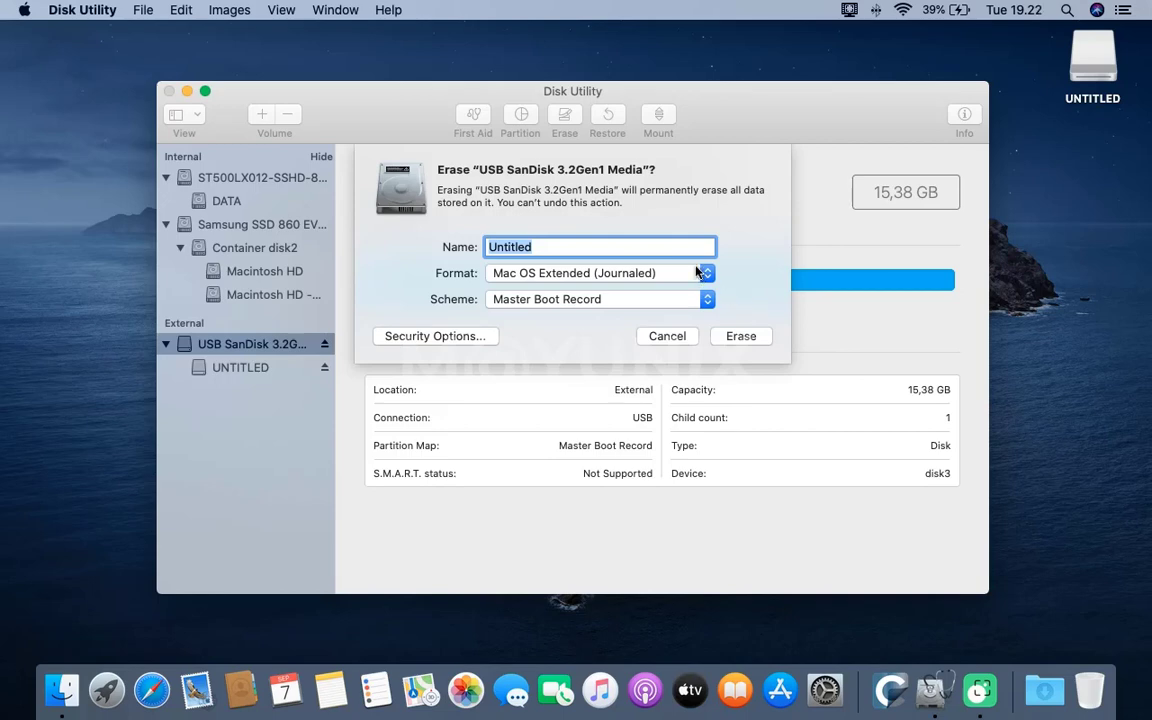
pyautogui.write('usb')
pyautogui.click(640, 300)
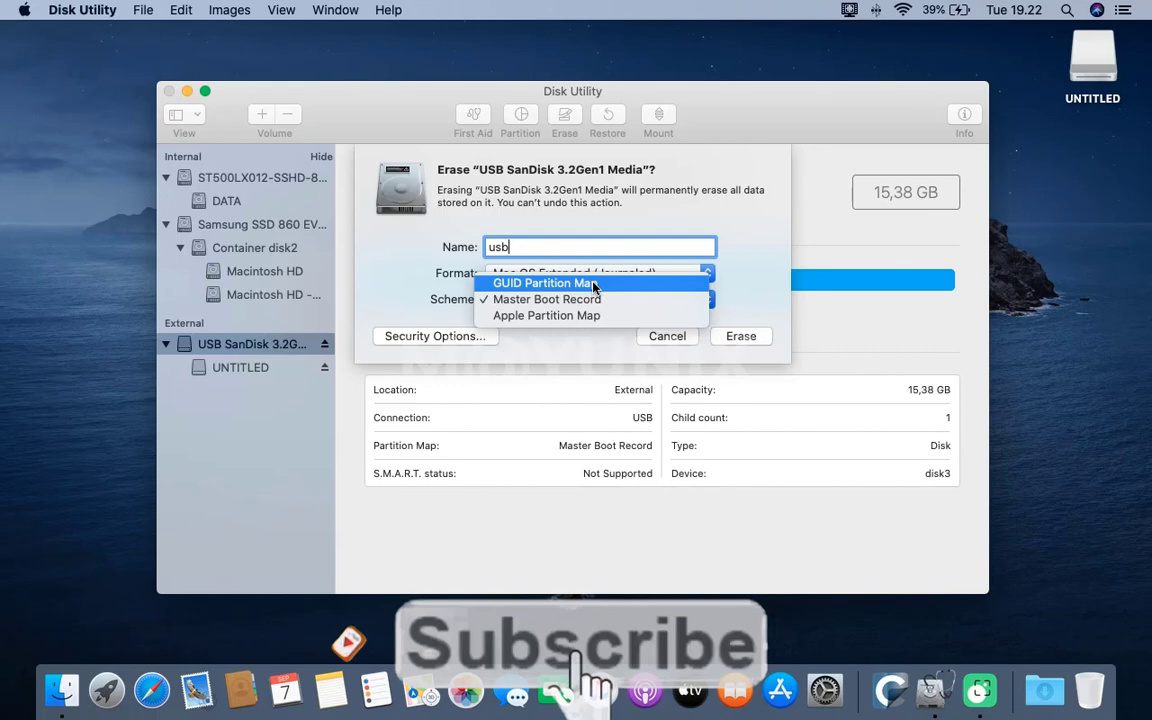
pyautogui.click(740, 323)
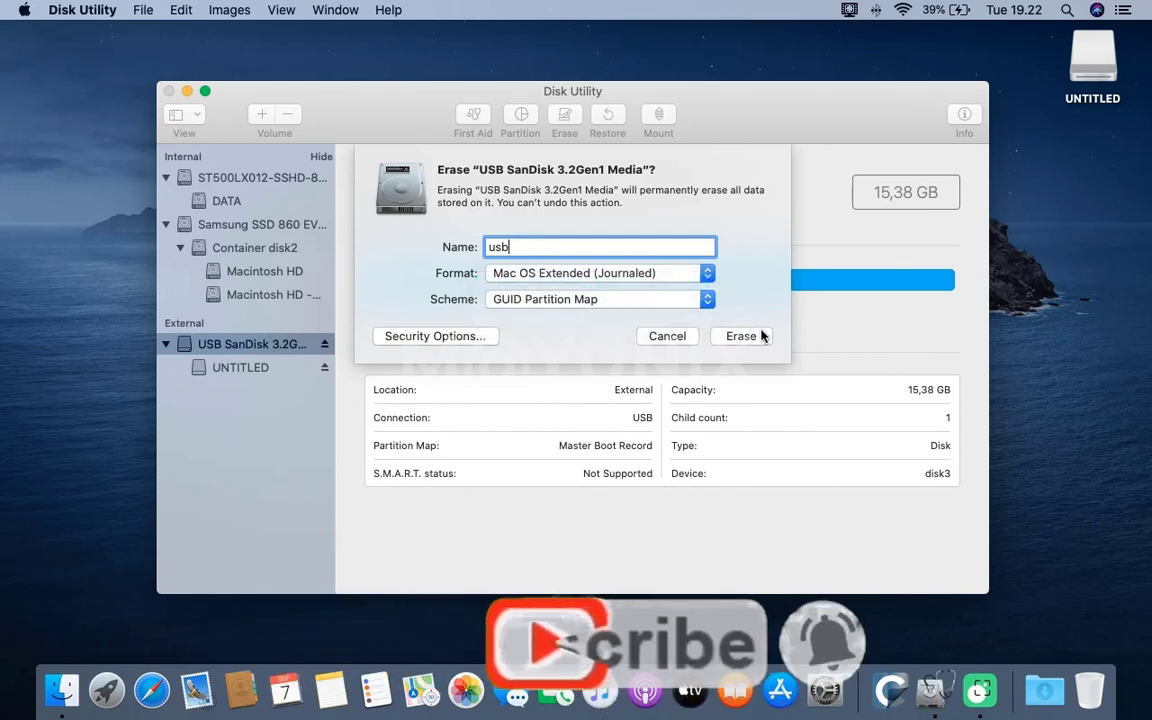
pyautogui.click(762, 336)
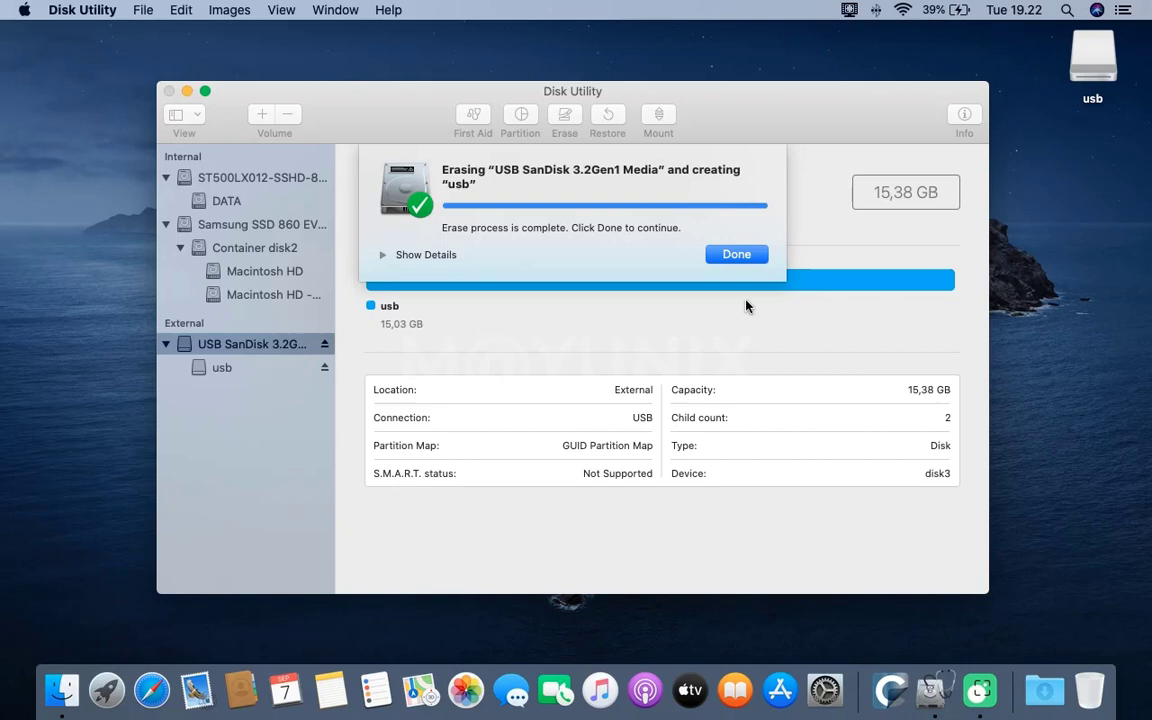
pyautogui.click(737, 255)
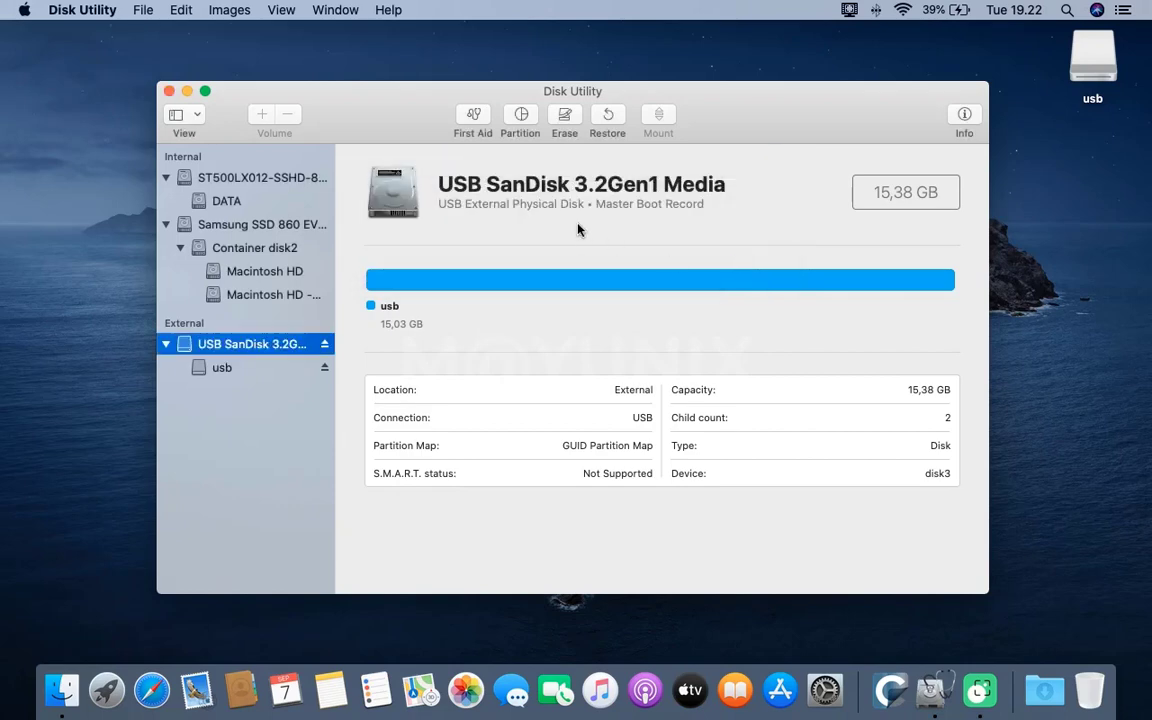
# Quit Disk Utility and load the Google home page in Safari.
pyautogui.click(169, 91)
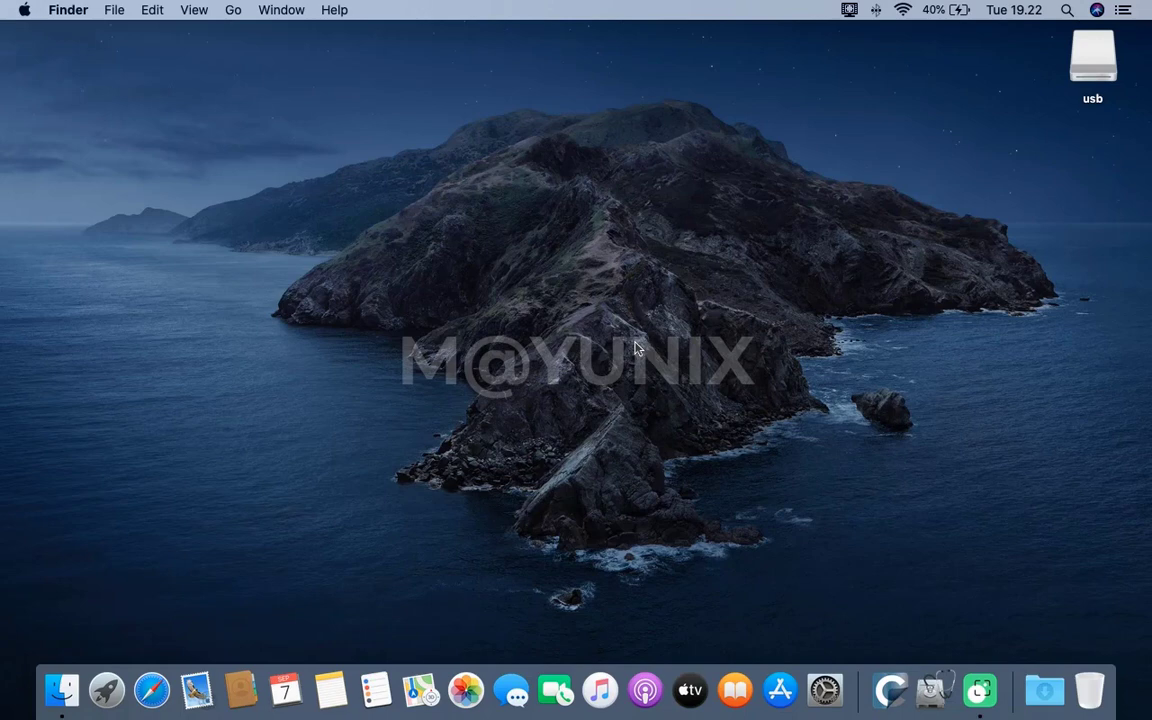
pyautogui.click(152, 690)
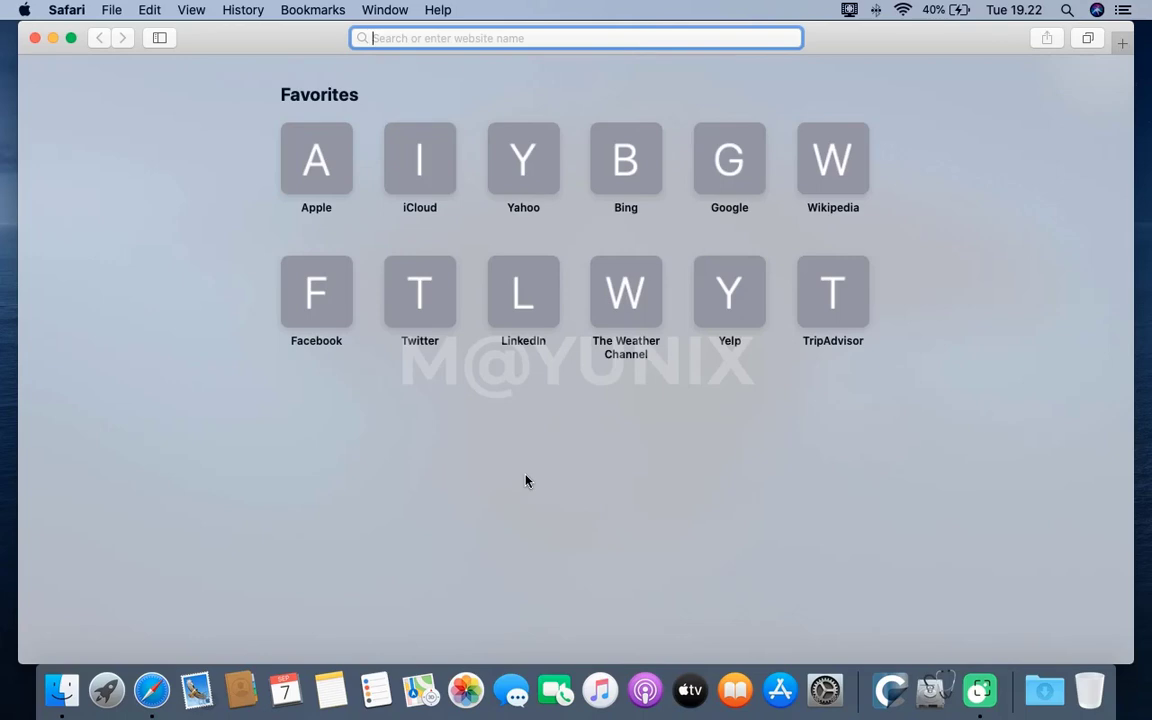
pyautogui.click(729, 165)
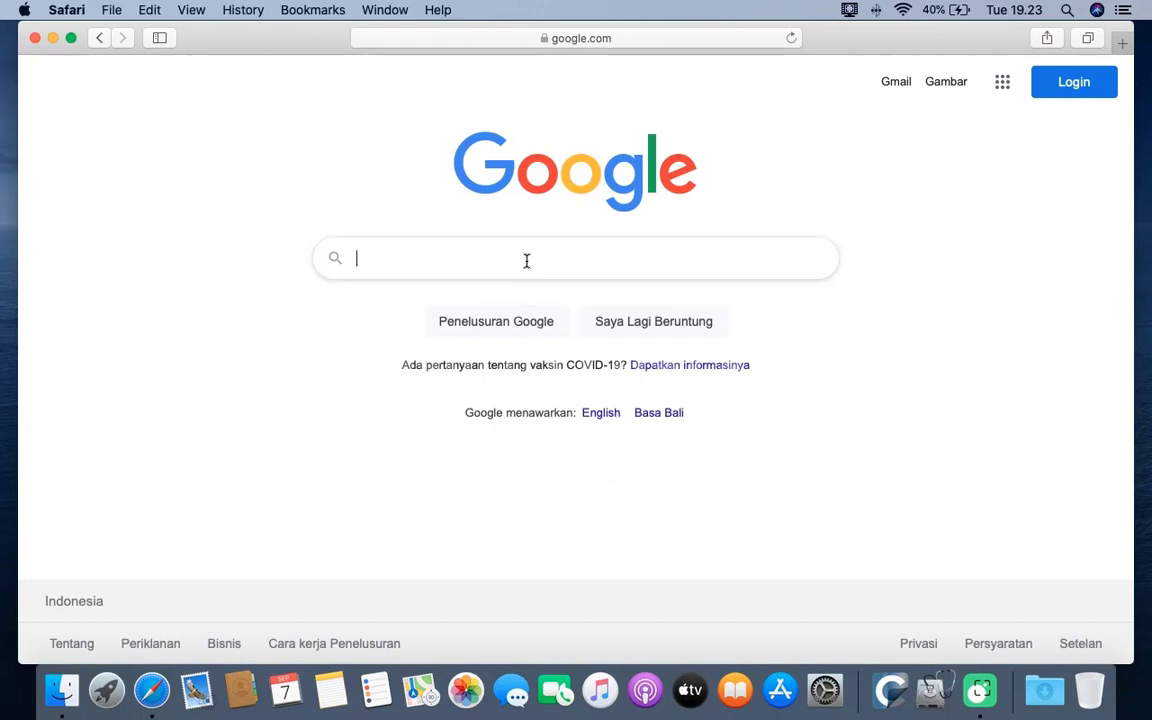
# Search Google for 'disk drill' and open the Cleverfiles Disk Drill page.
pyautogui.write('disk ')
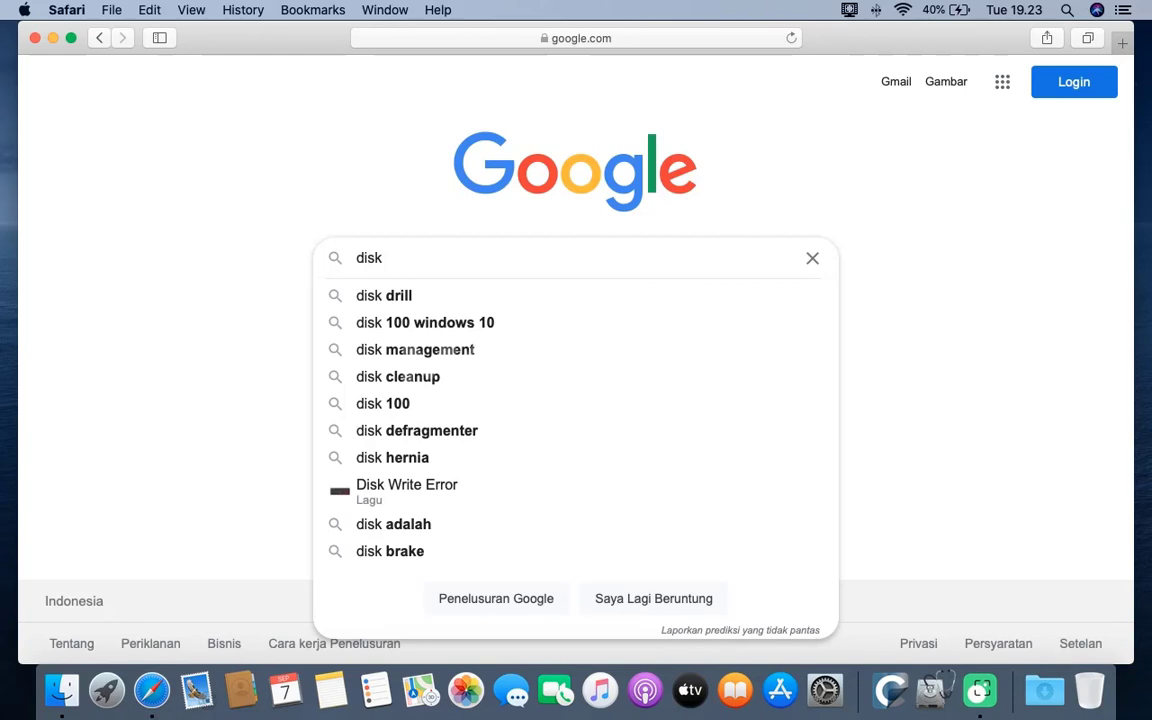
pyautogui.write('drill')
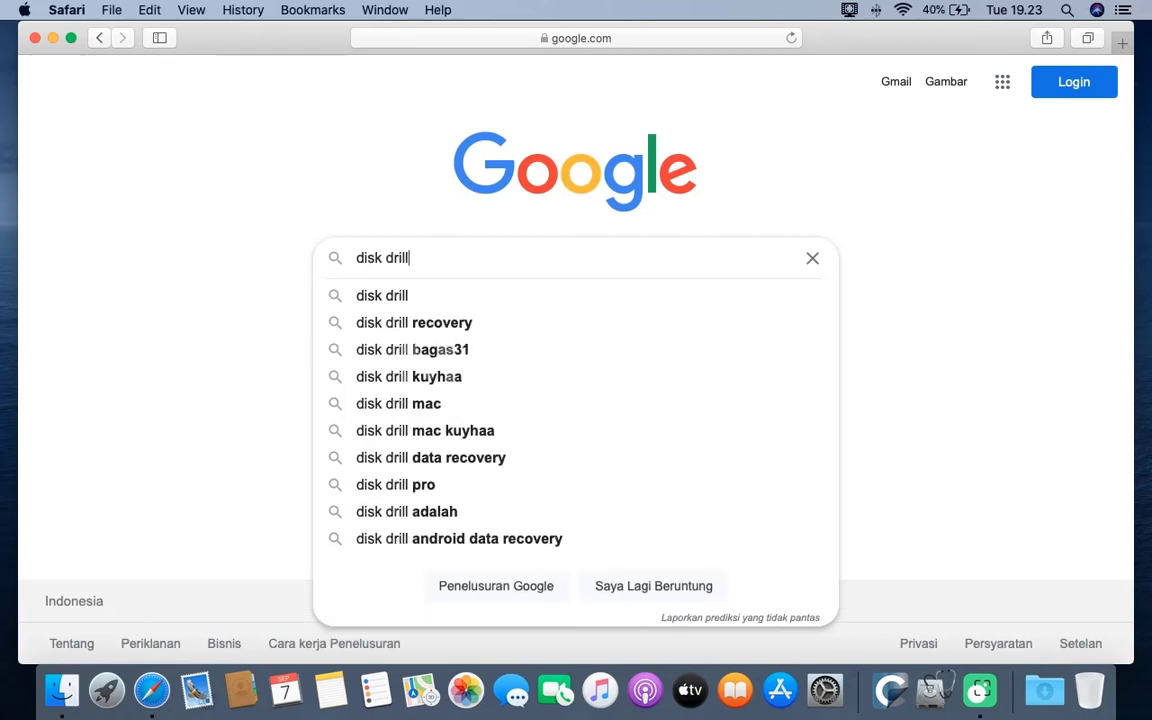
pyautogui.press('Return')
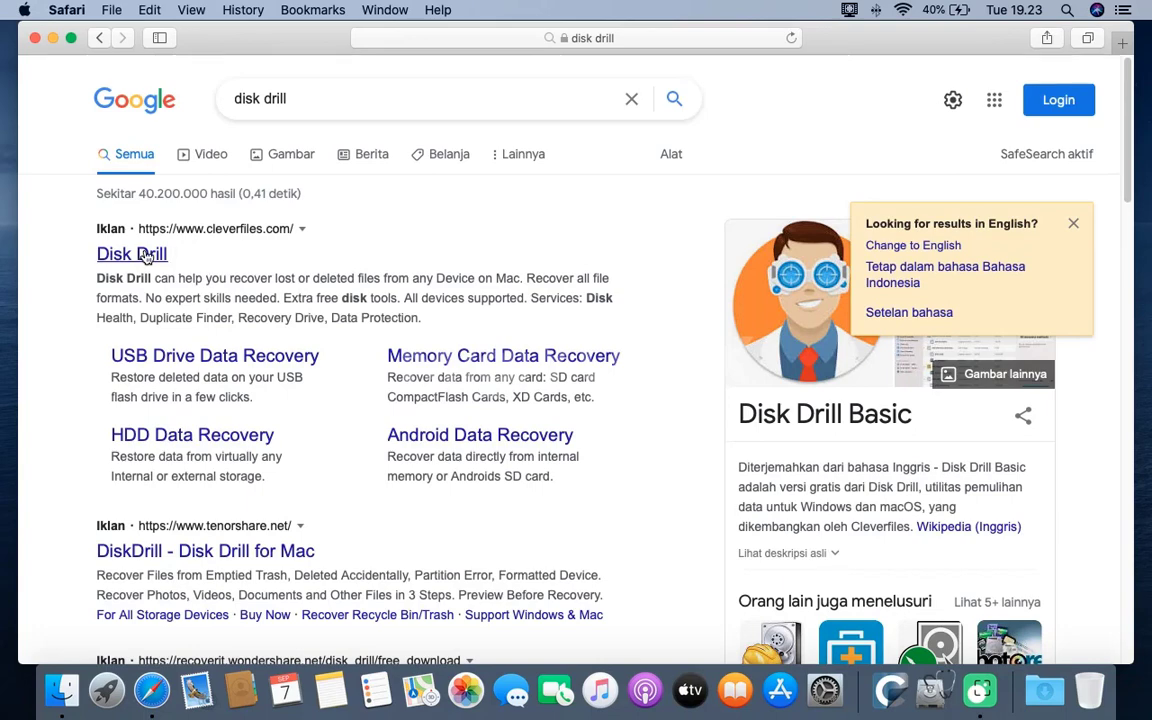
pyautogui.click(146, 257)
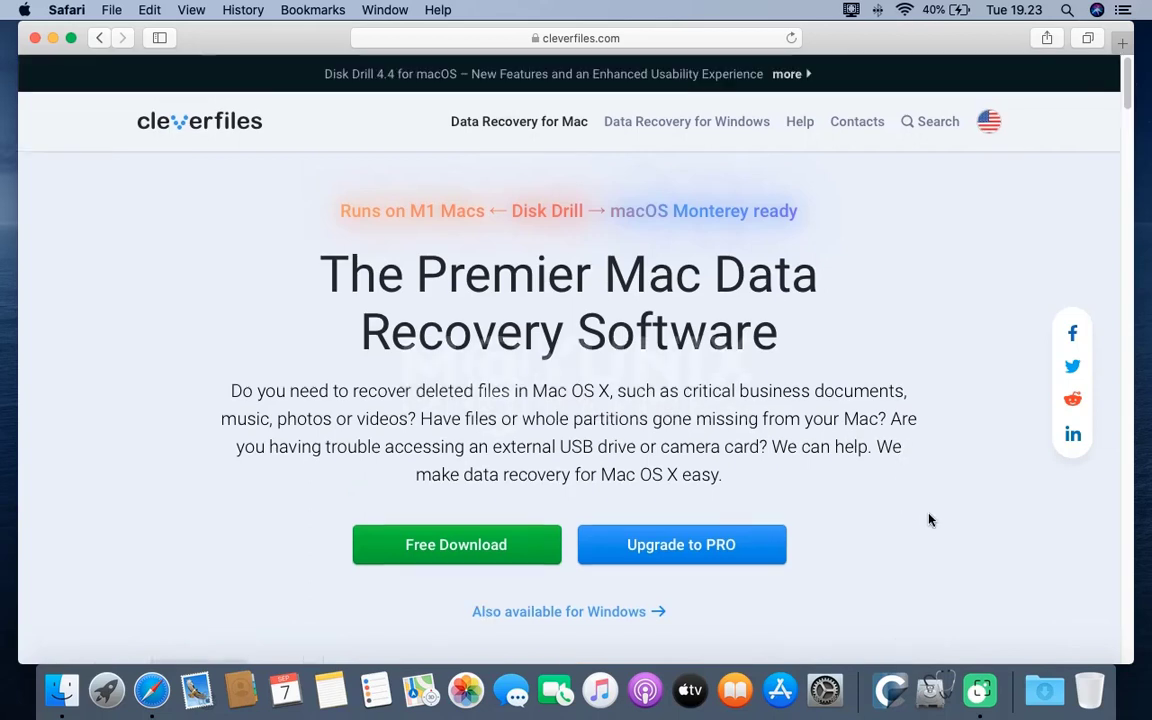
# Download diskdrill.dmg via Free Download, allowing downloads from cleverfiles.com.
pyautogui.scroll(-1, 929, 519)
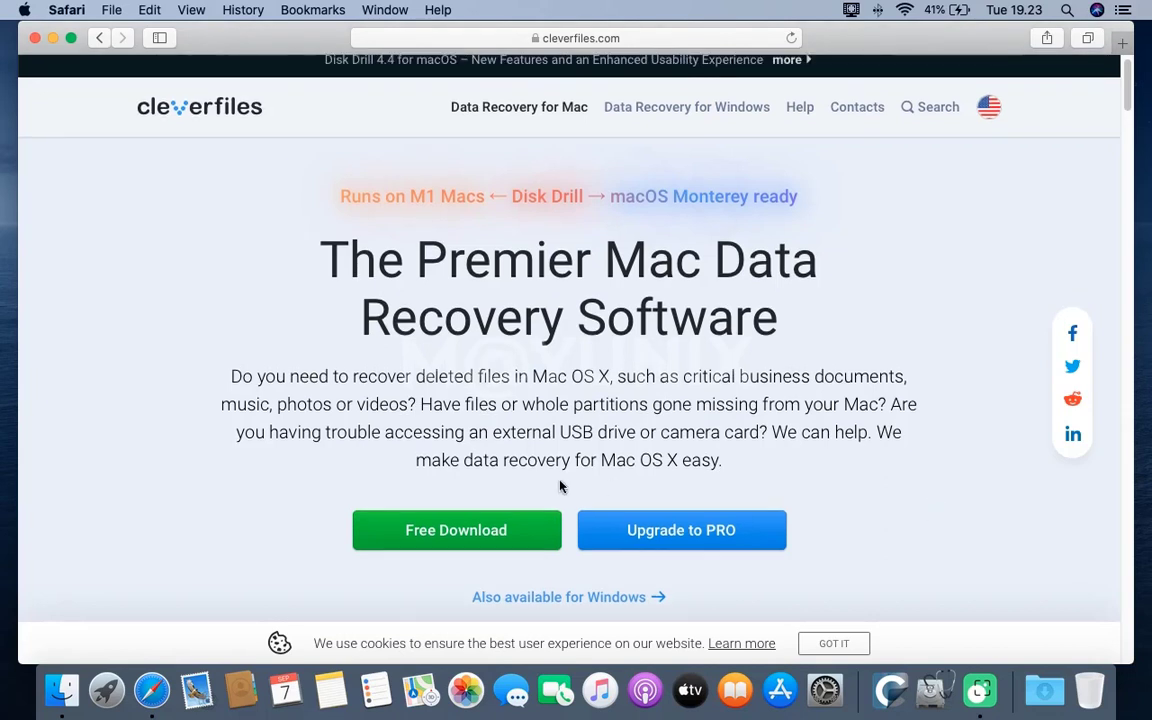
pyautogui.click(448, 537)
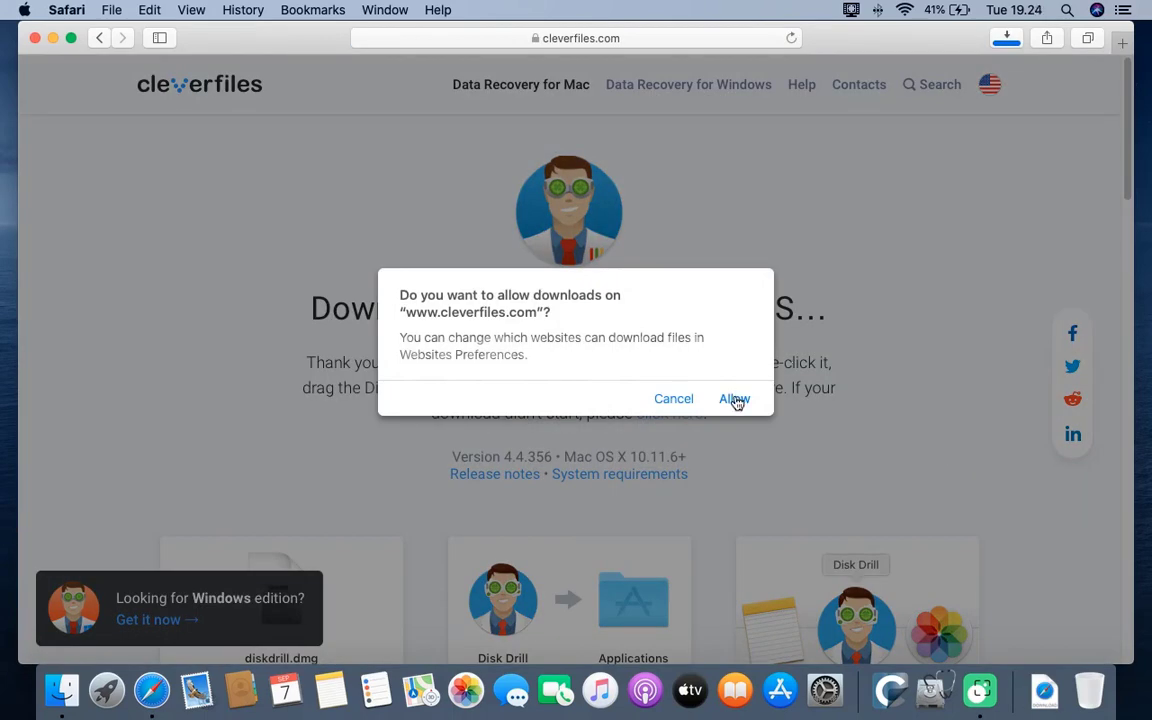
pyautogui.click(735, 399)
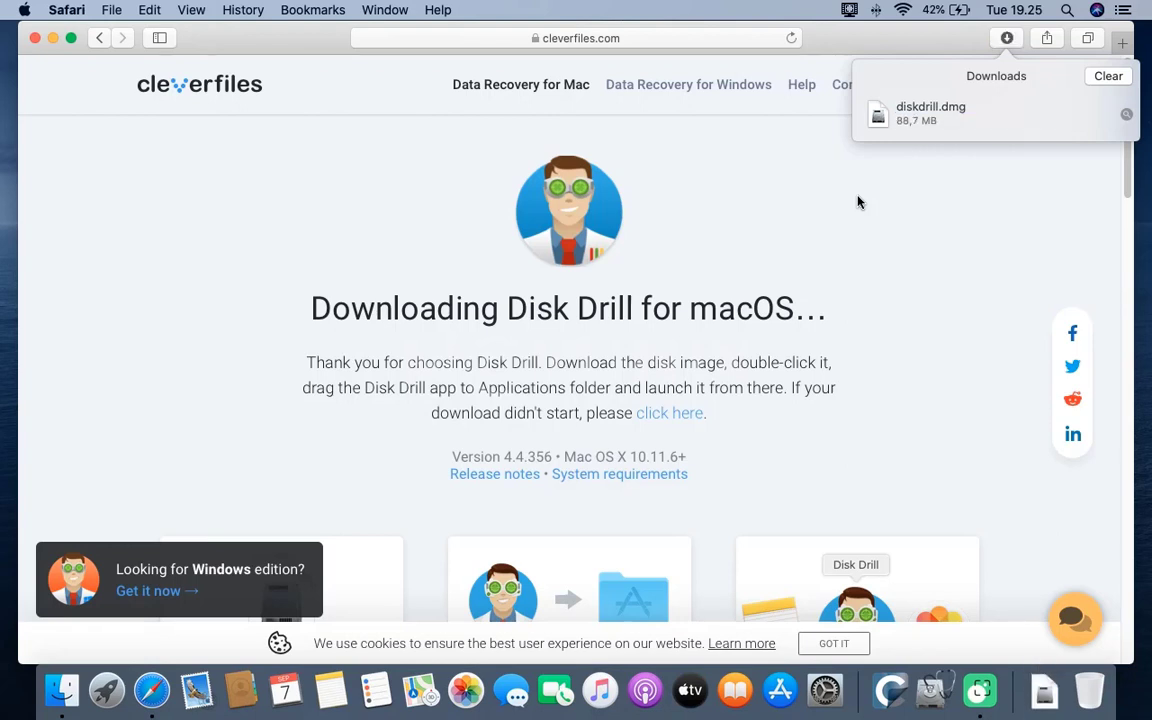
pyautogui.click(1126, 116)
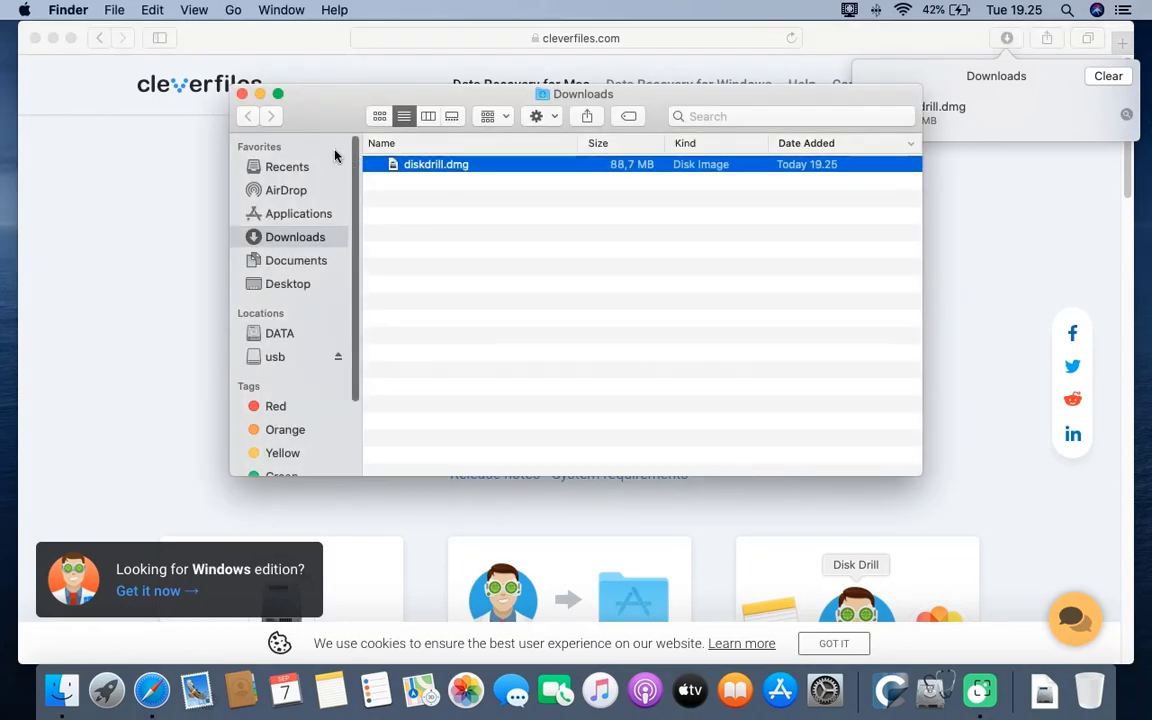
# Minimize Safari and drag Disk Drill from diskdrill.dmg into the Applications folder.
pyautogui.click(52, 38)
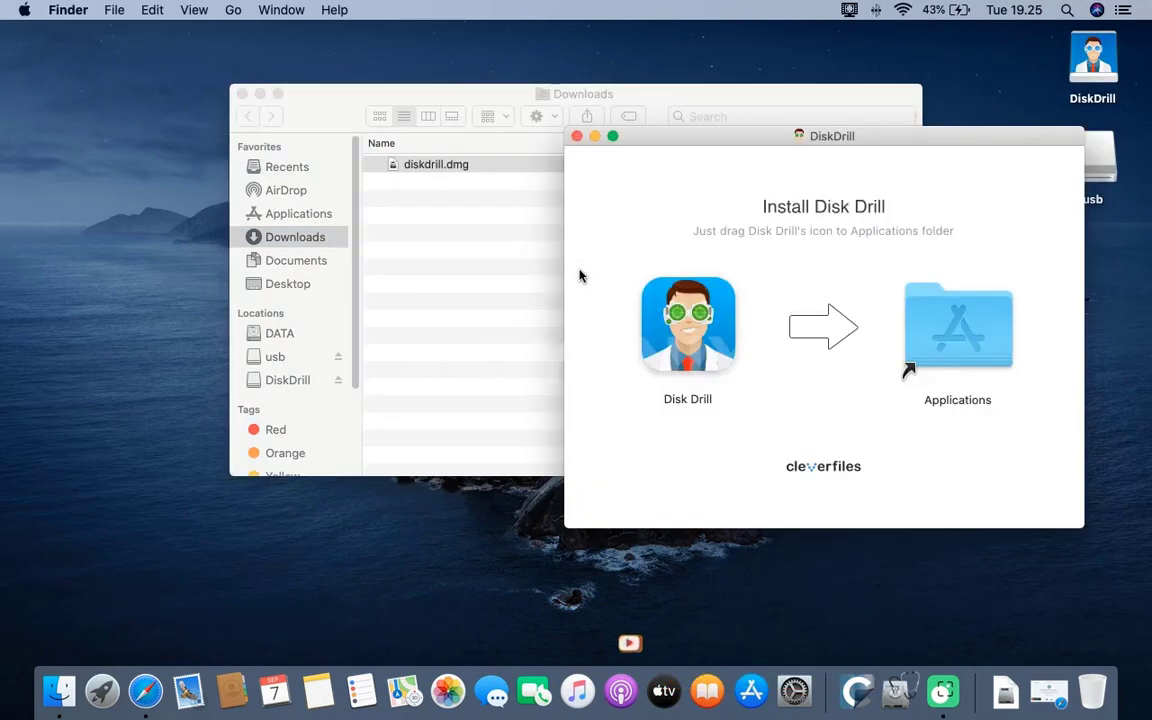
pyautogui.click(690, 328)
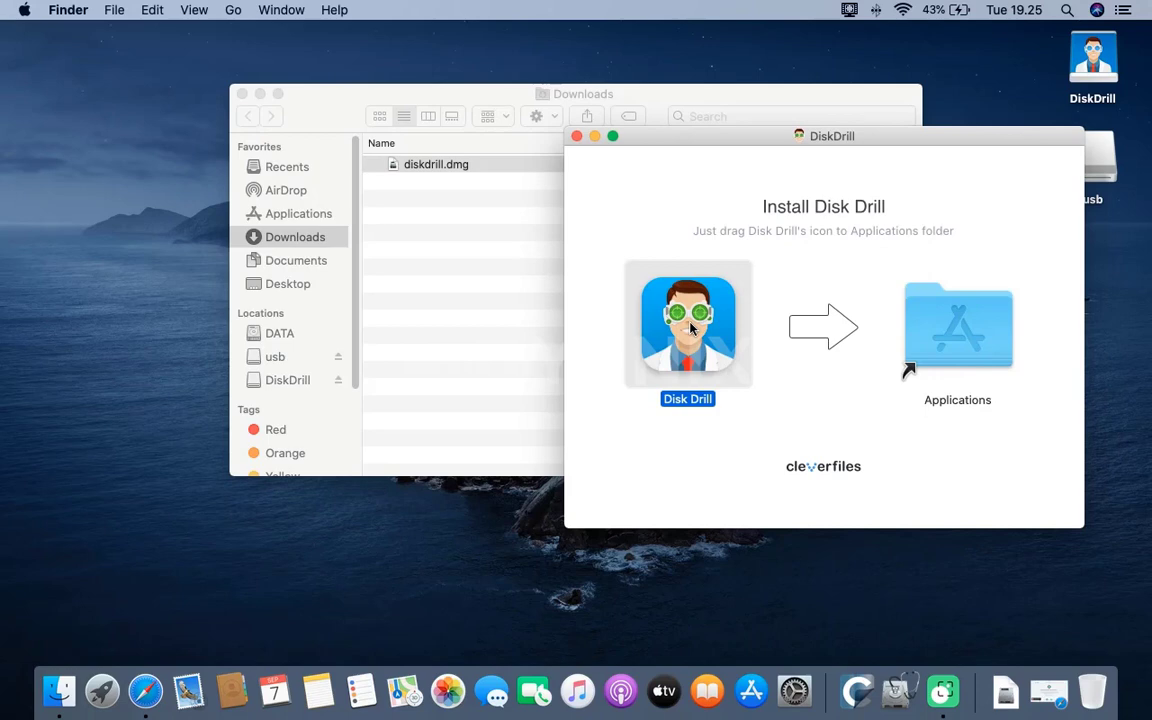
pyautogui.moveTo(690, 328); pyautogui.dragTo(930, 345)
# Close the installer and Downloads windows, then launch Disk Drill from Launchpad and allow it.
pyautogui.click(577, 138)
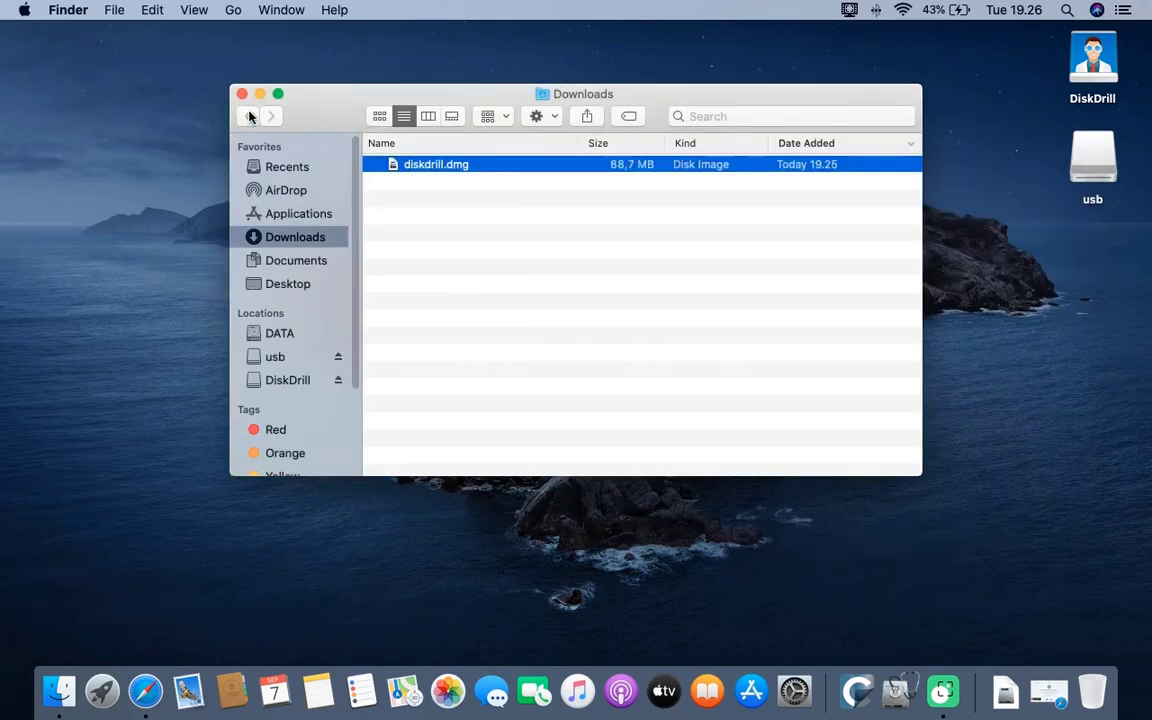
pyautogui.click(243, 94)
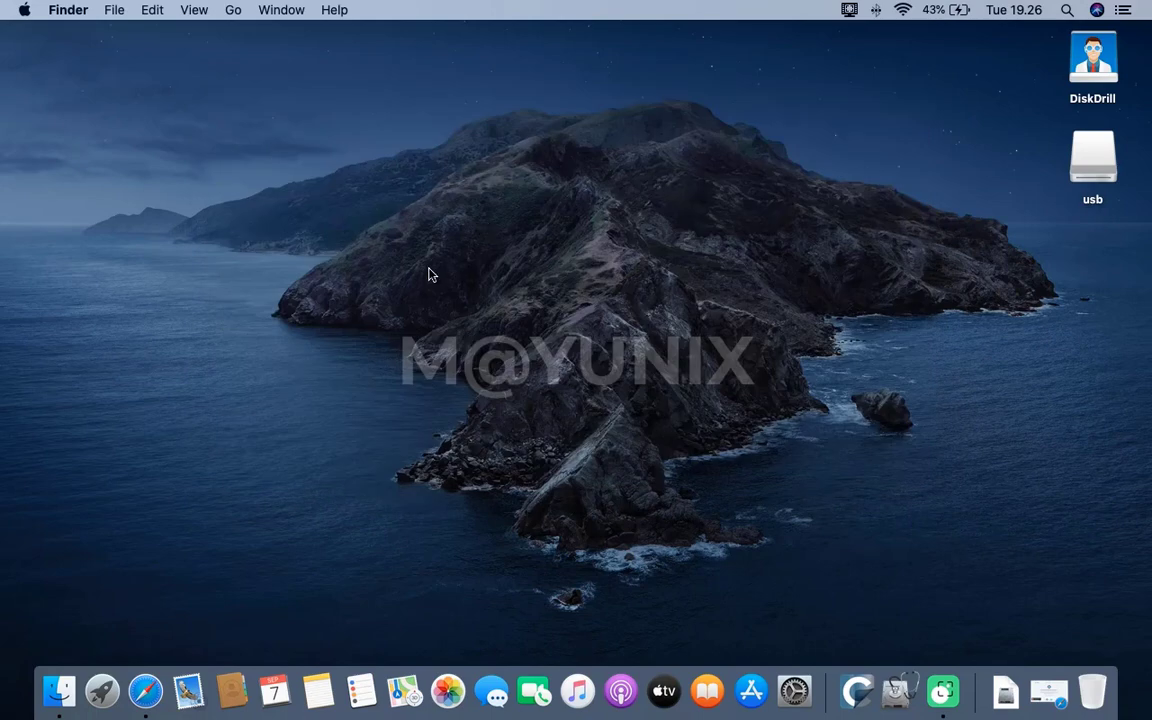
pyautogui.click(100, 690)
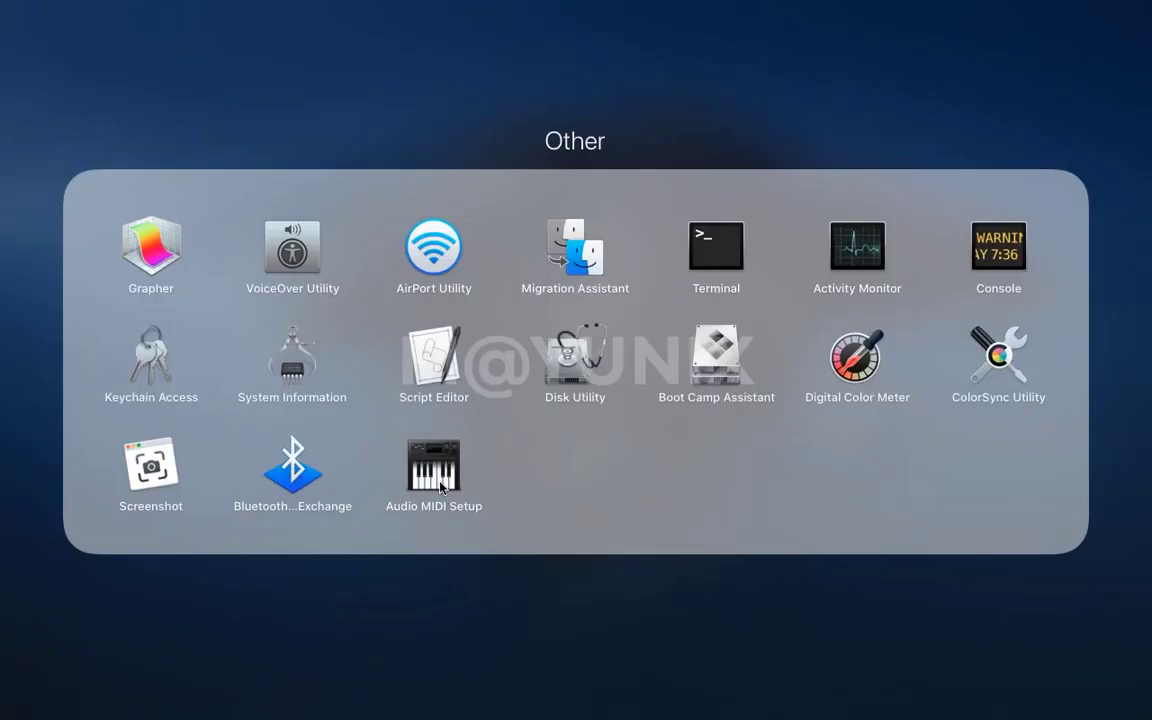
pyautogui.click(391, 600)
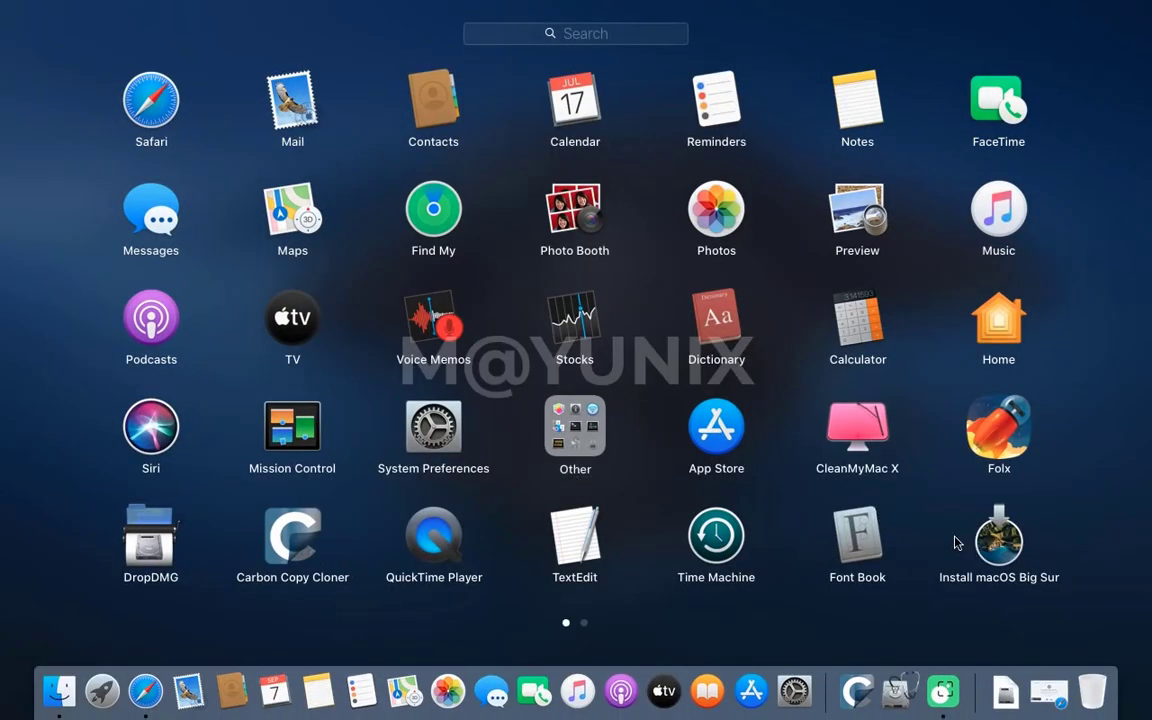
pyautogui.hscroll(2, 879, 529)
pyautogui.hscroll(3, 879, 529)
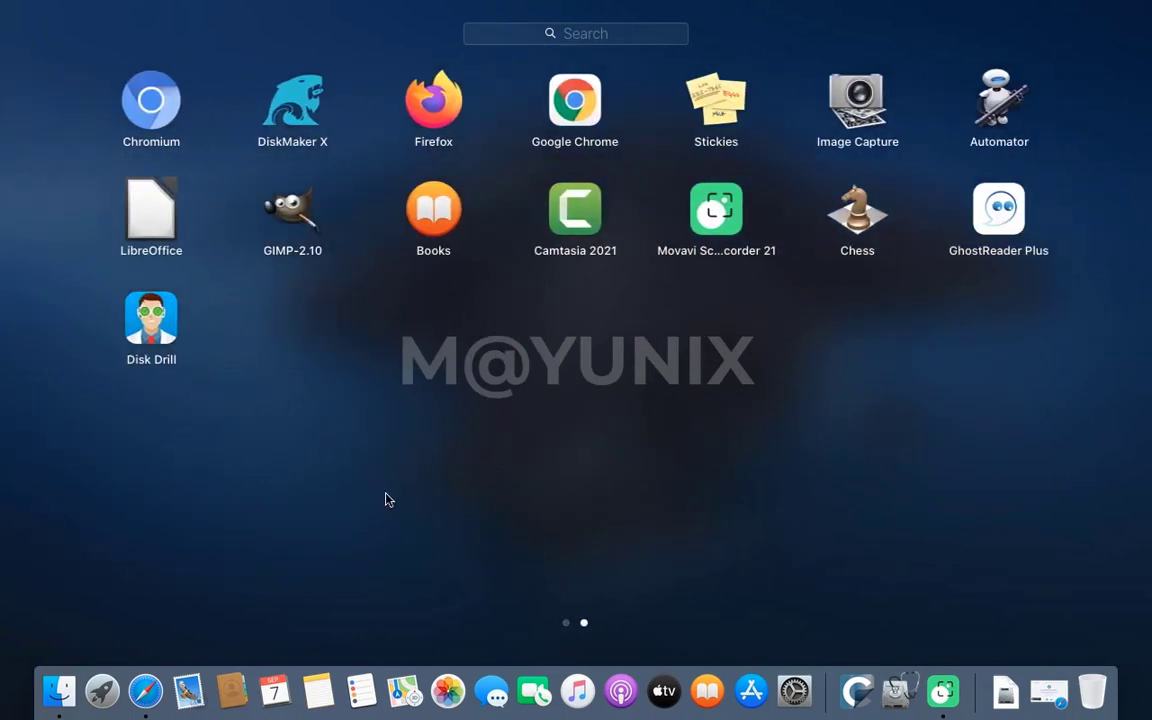
pyautogui.click(153, 333)
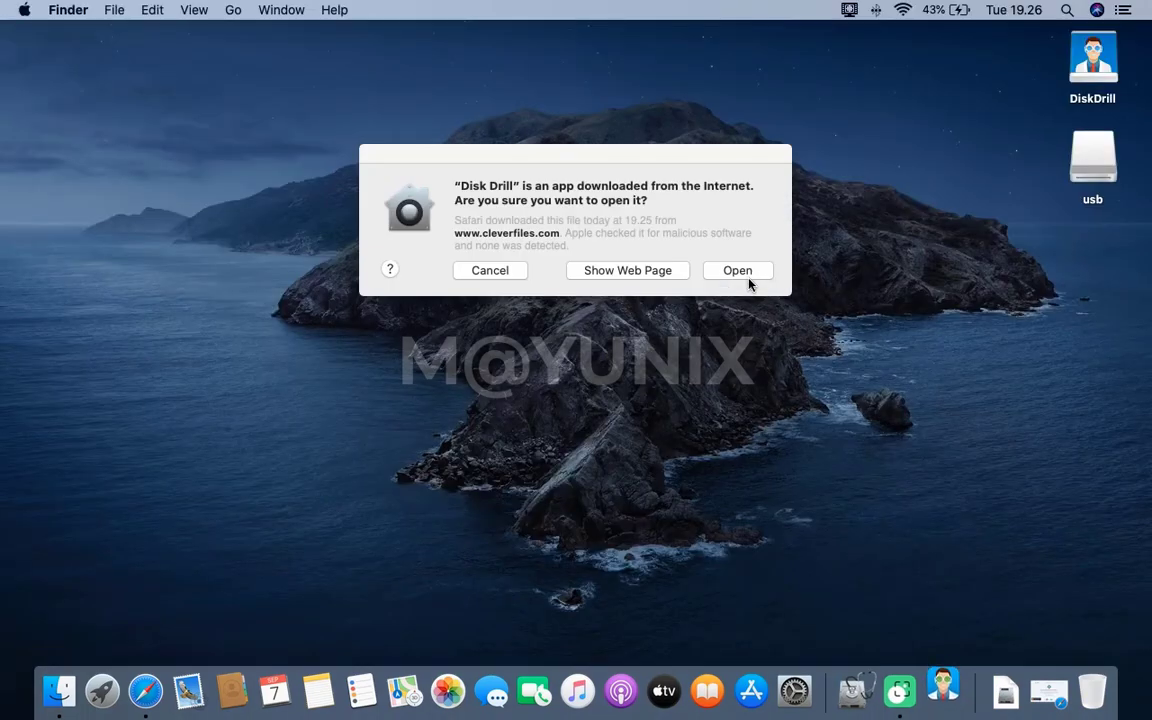
pyautogui.click(747, 278)
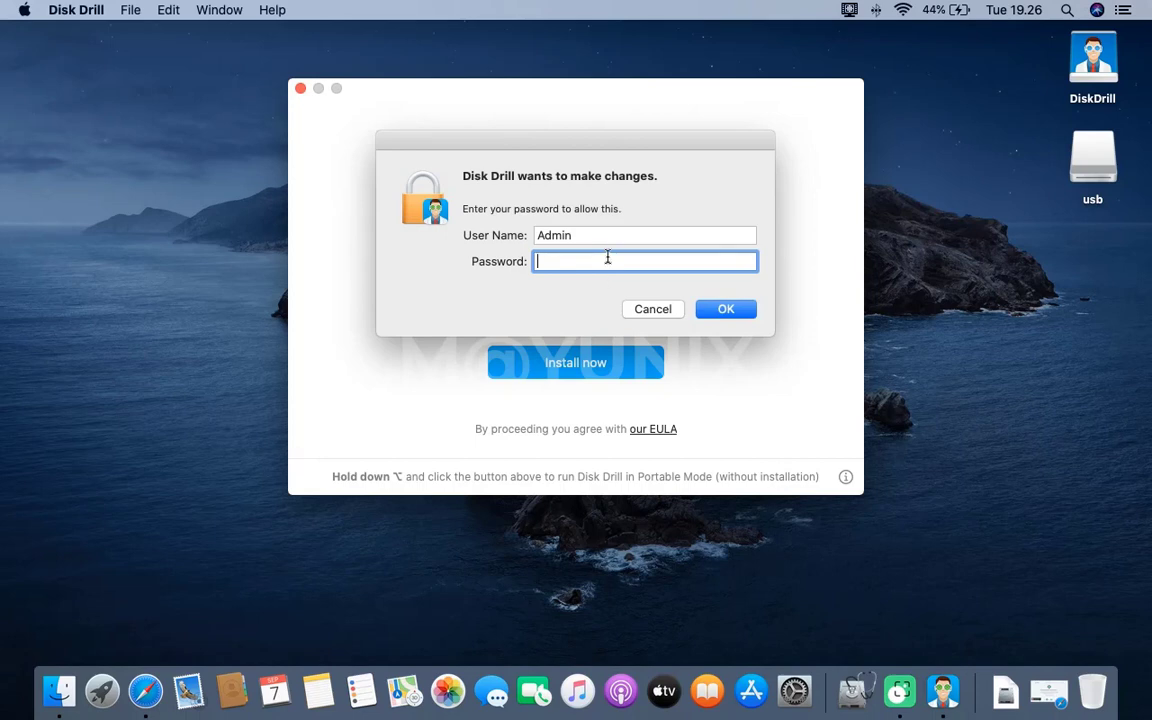
# Enter the admin account password to authorise Disk Drill and open its main window.
pyautogui.write('****')
pyautogui.click(745, 313)
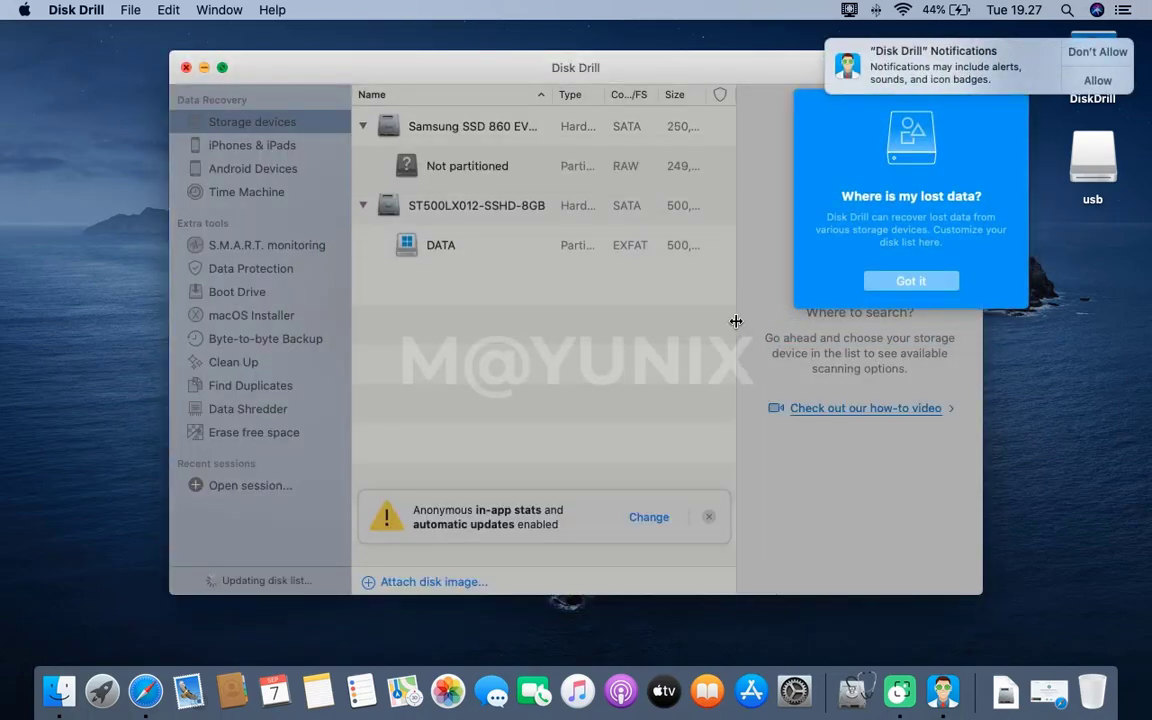
# Decline Disk Drill notifications, dismiss the lost-data and Recovery Vault tips, and show the macOS Installer page.
pyautogui.click(1097, 52)
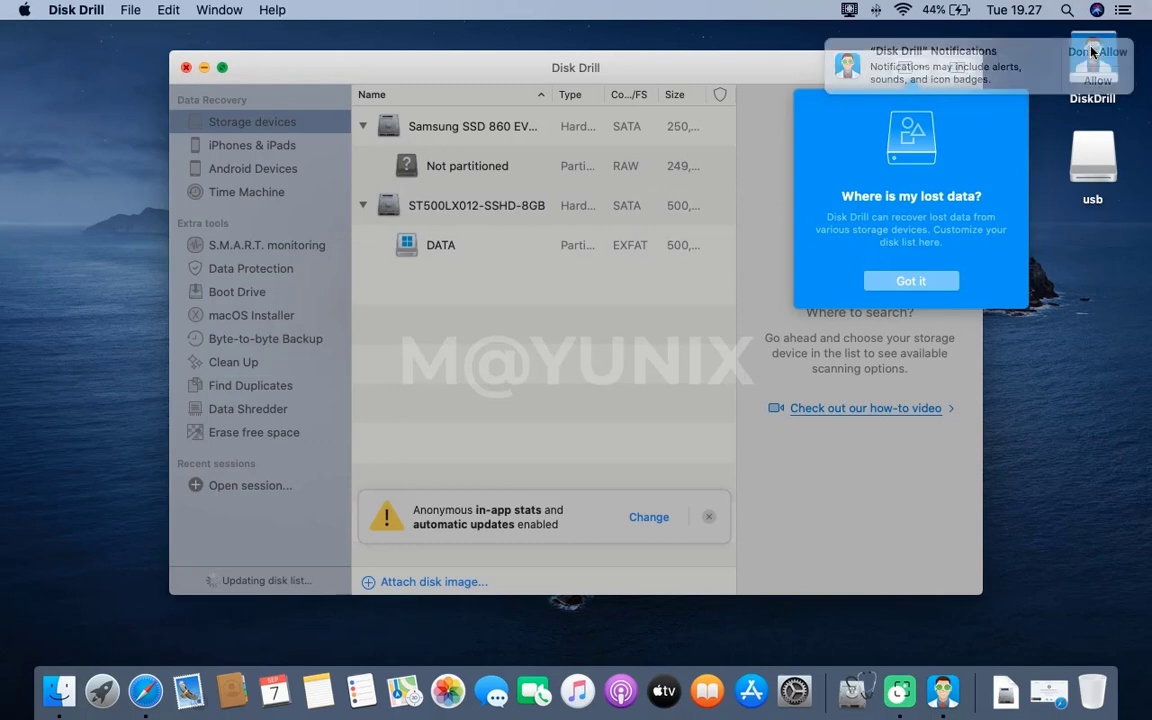
pyautogui.click(930, 282)
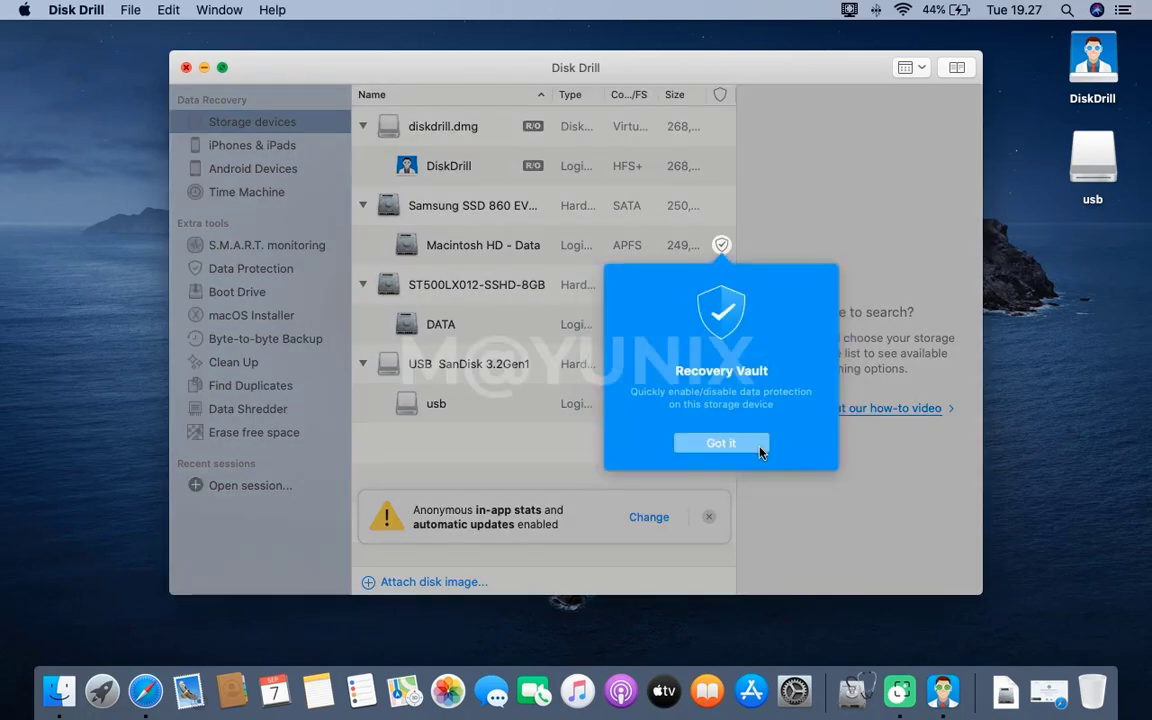
pyautogui.click(759, 448)
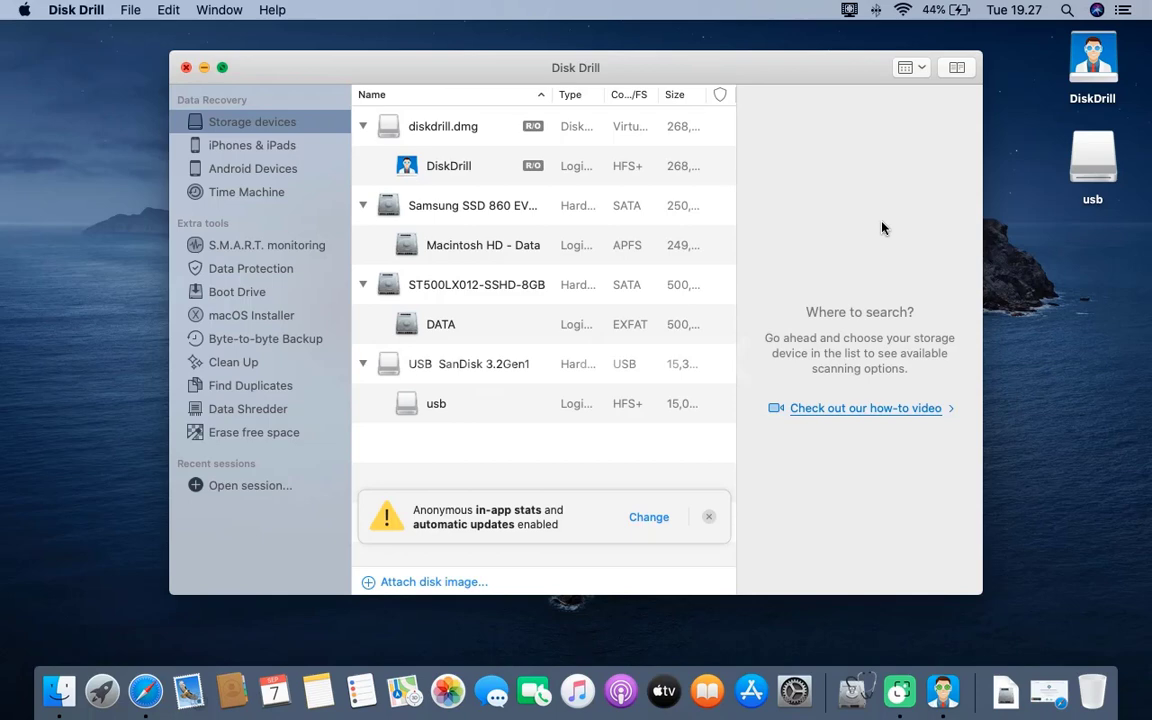
pyautogui.click(240, 318)
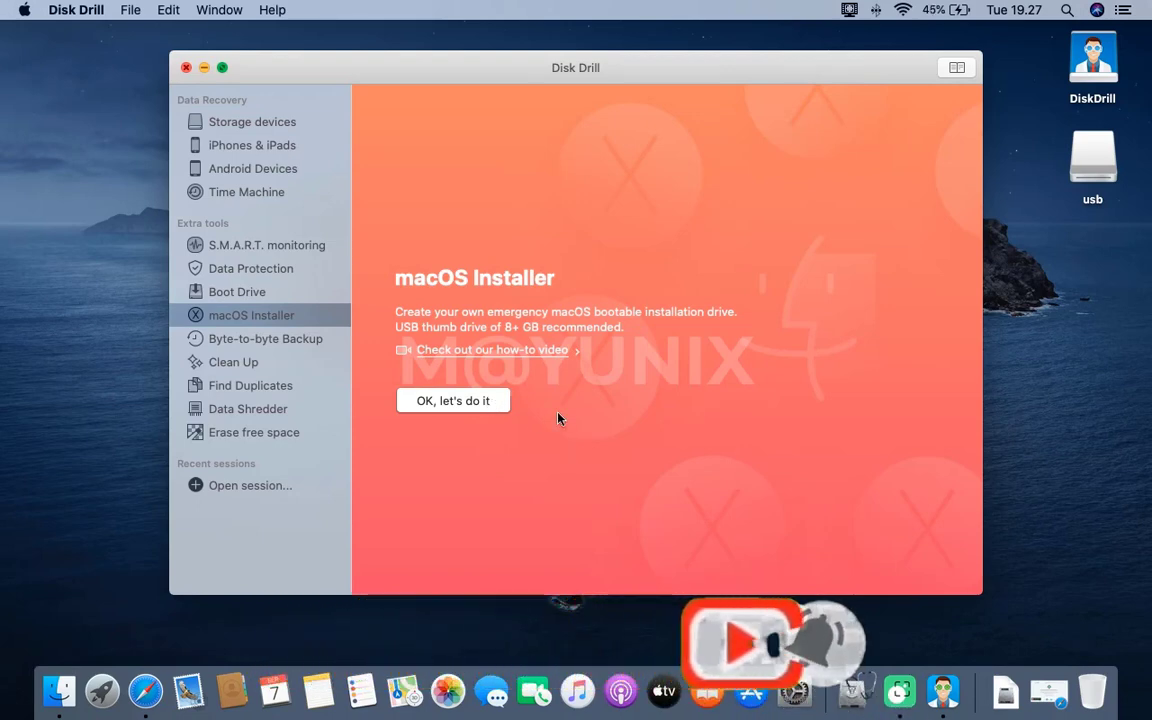
# Choose Install macOS Big Sur as the source and the usb volume as the destination, then start creation.
pyautogui.click(481, 404)
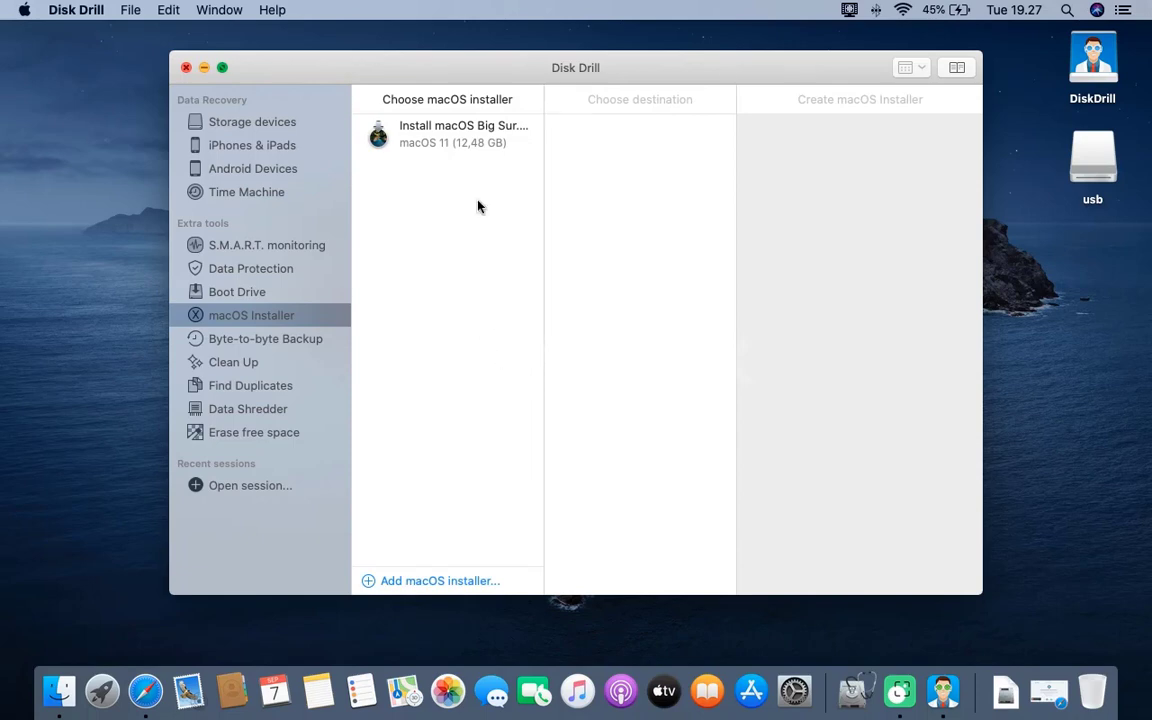
pyautogui.click(440, 142)
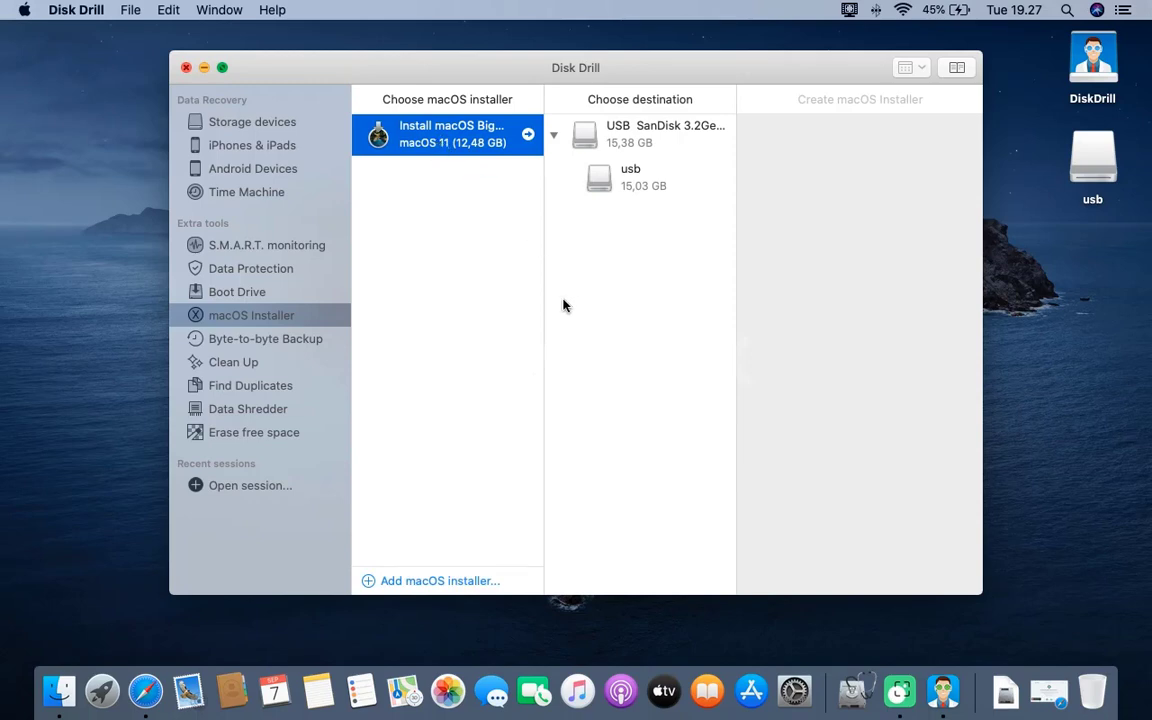
pyautogui.click(630, 177)
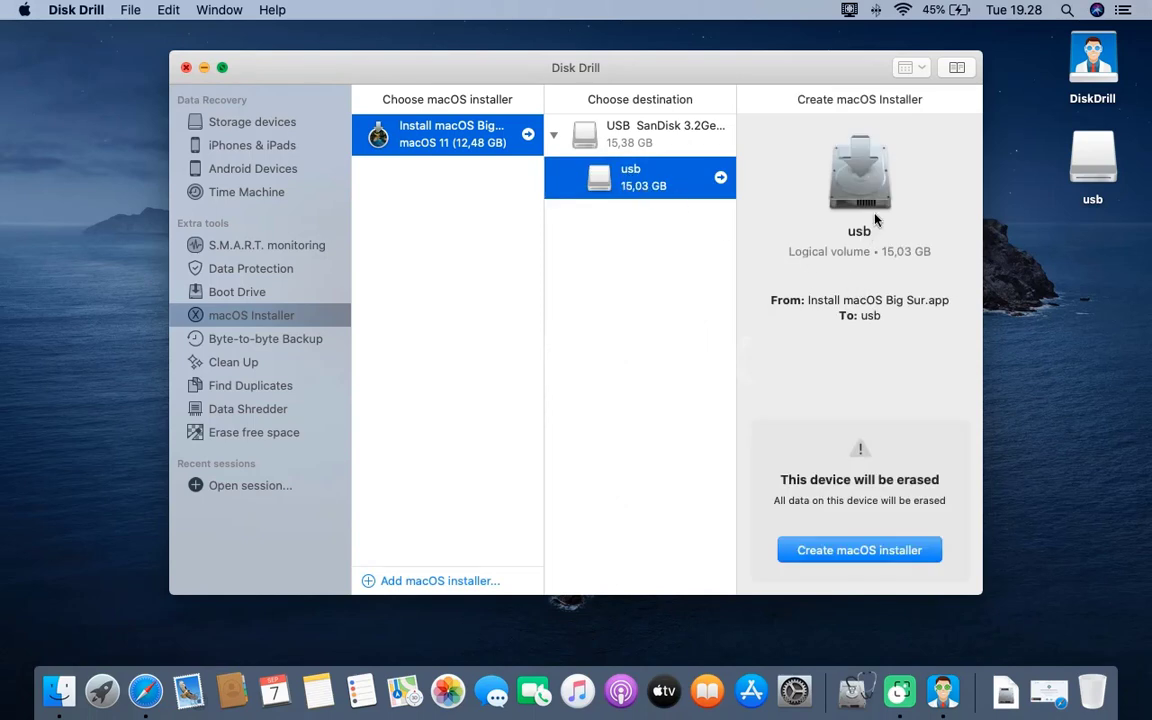
pyautogui.click(903, 552)
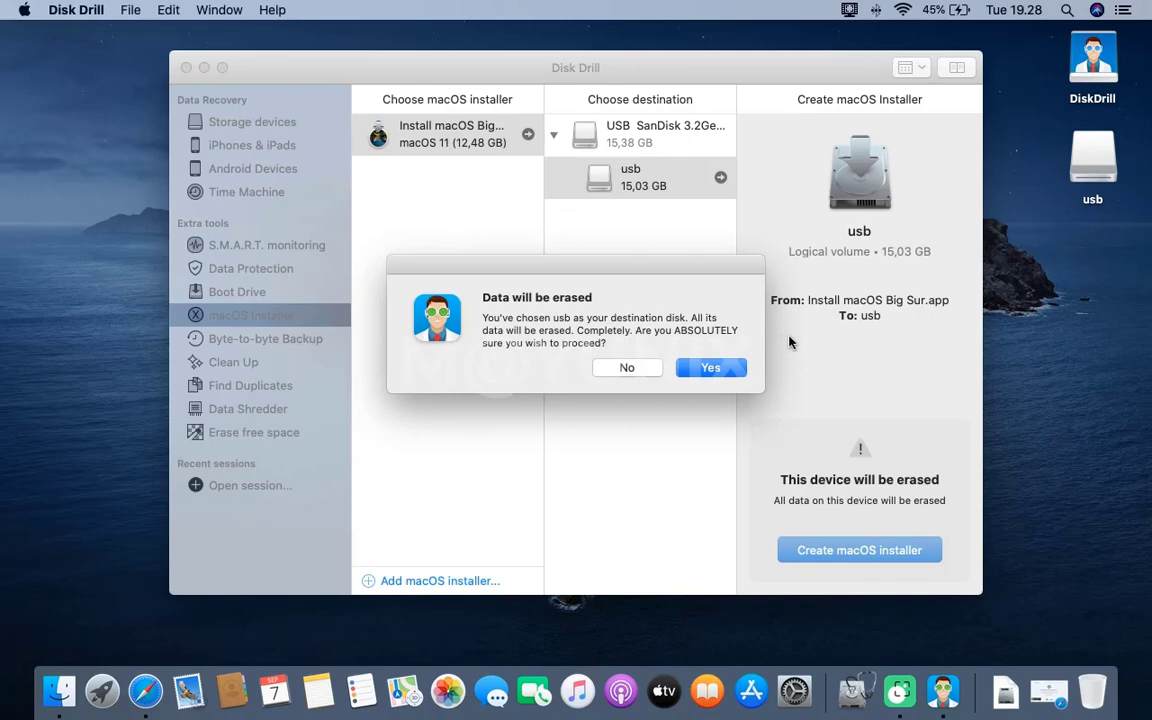
# Confirm erasing the usb drive, let the Big Sur installer finish writing, and dismiss the summary.
pyautogui.click(710, 368)
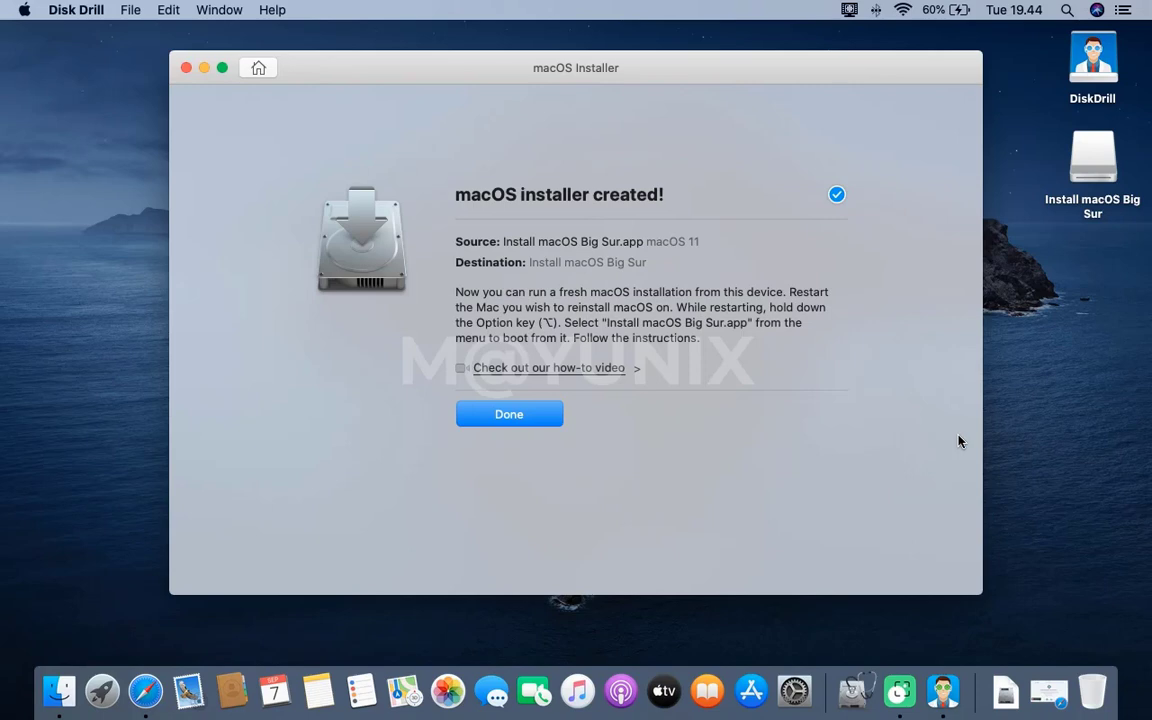
pyautogui.click(536, 420)
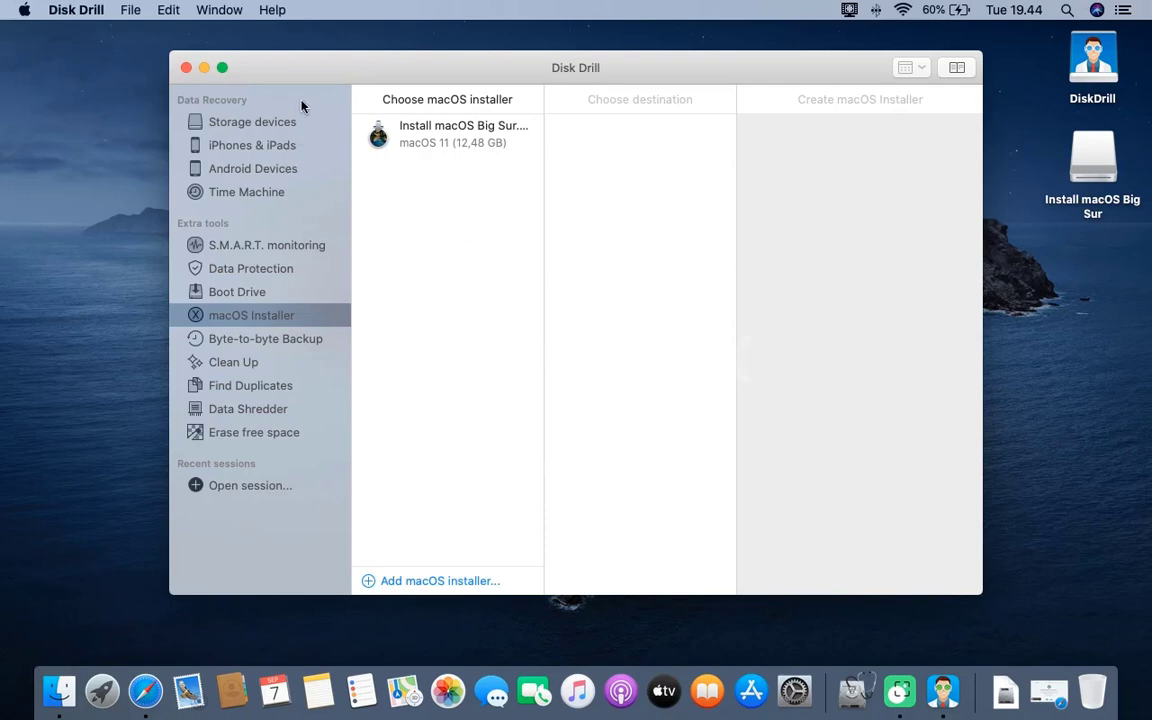
# Close Disk Drill and open the Install macOS Big Sur drive in Finder in icon view.
pyautogui.click(185, 68)
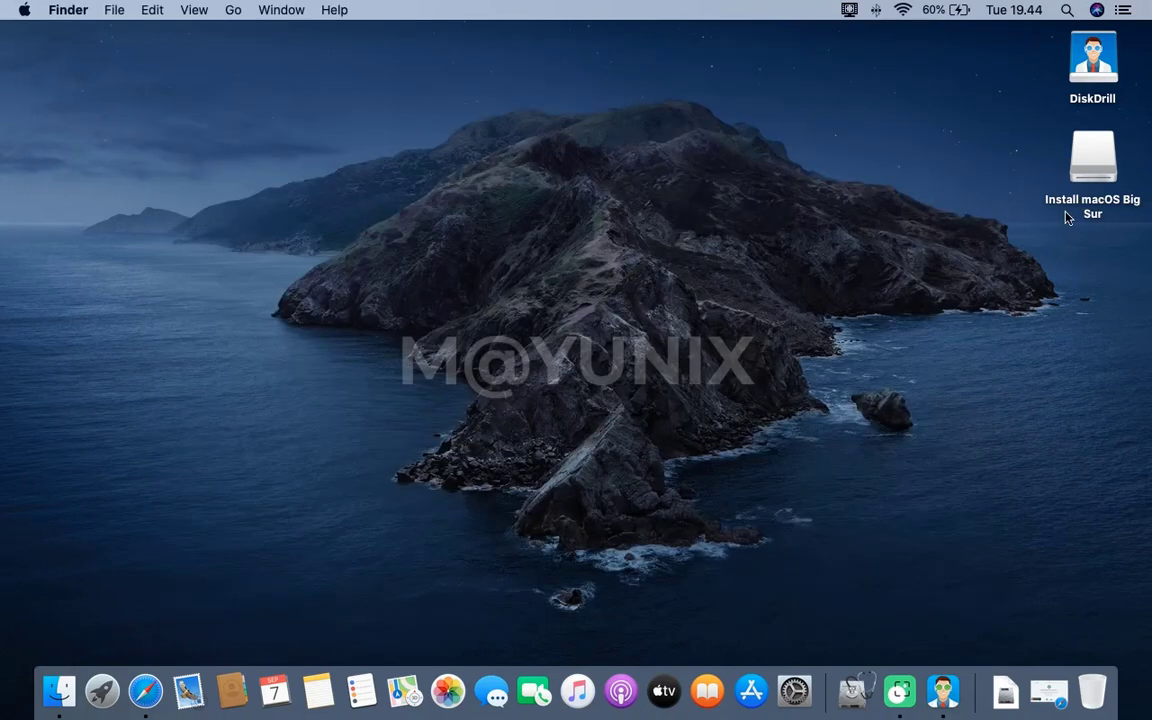
pyautogui.click(1080, 172)
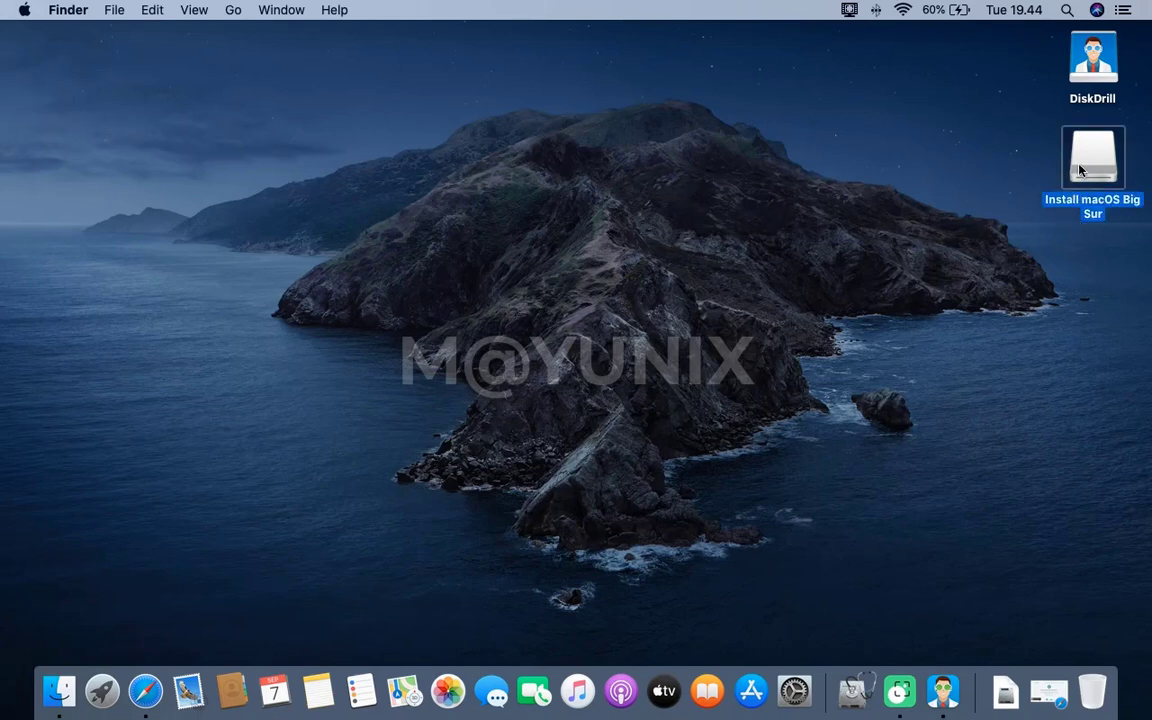
pyautogui.press('super+o')
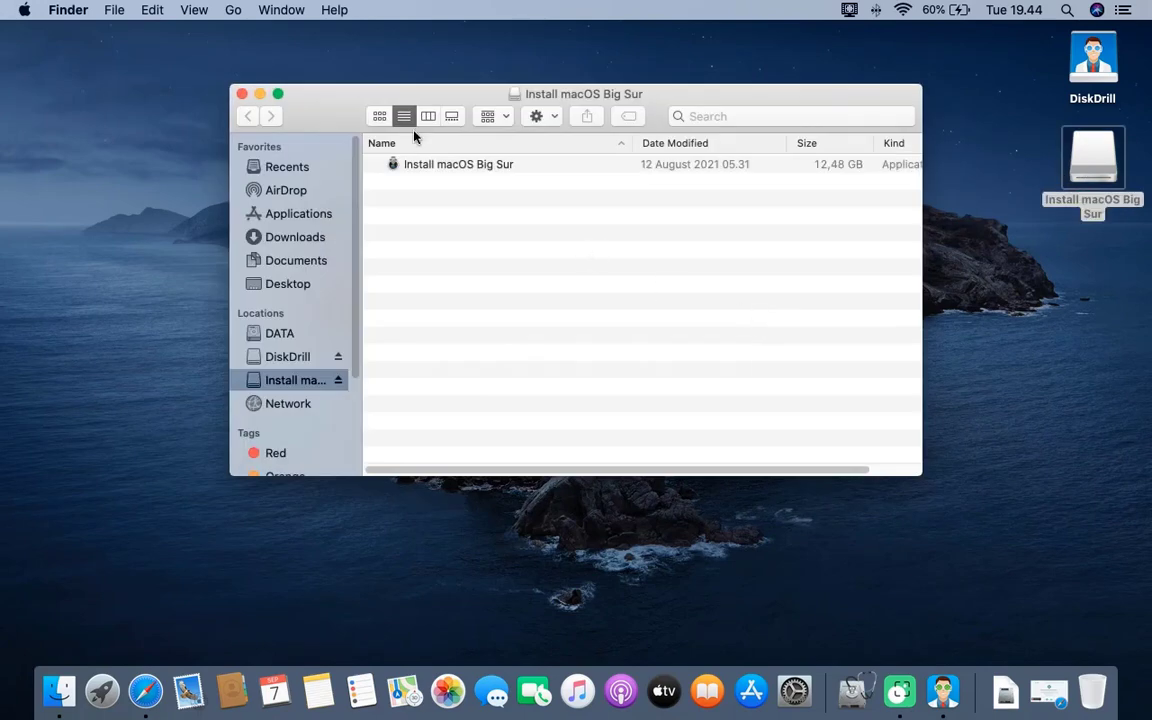
pyautogui.click(380, 116)
# Launch the Install macOS Big Sur app stored on the drive.
pyautogui.click(435, 192)
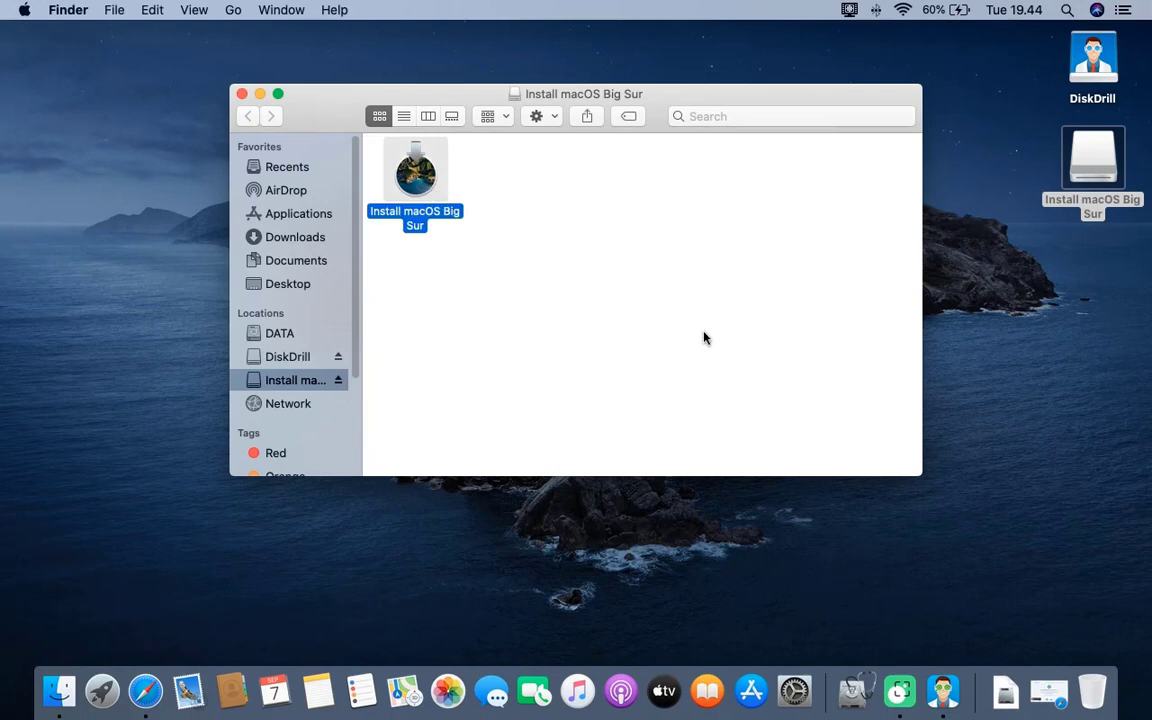
pyautogui.click(628, 284)
pyautogui.click(437, 207)
pyautogui.click(489, 234)
pyautogui.doubleClick(432, 199)
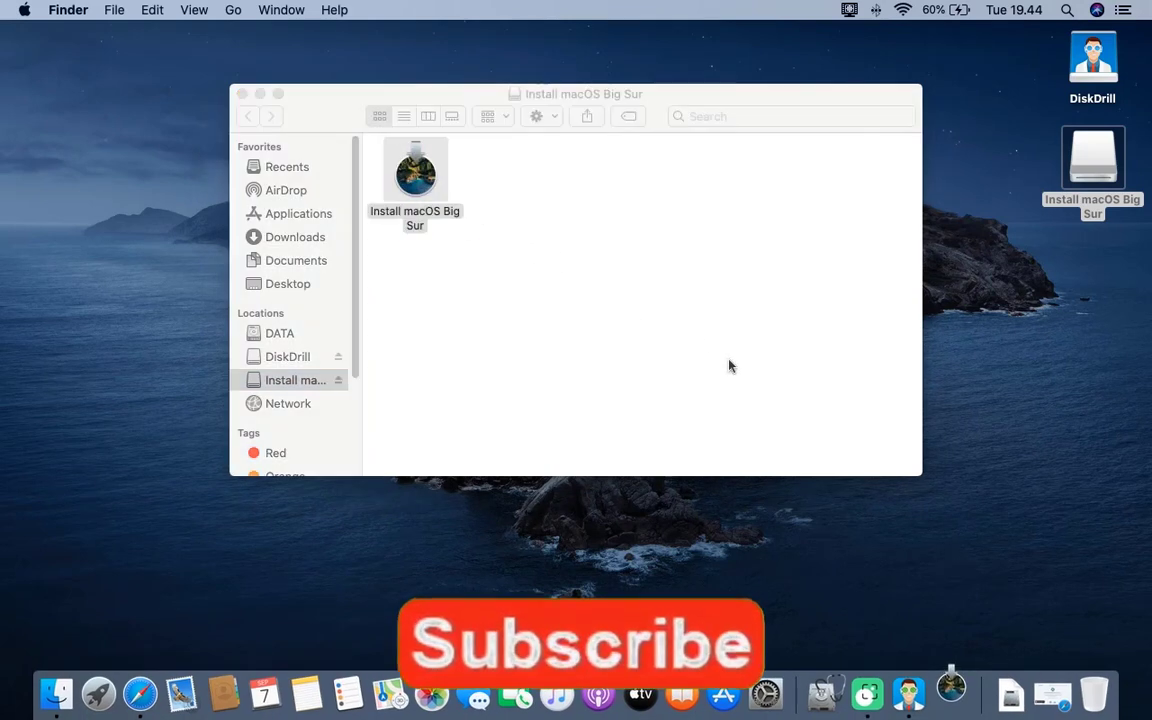